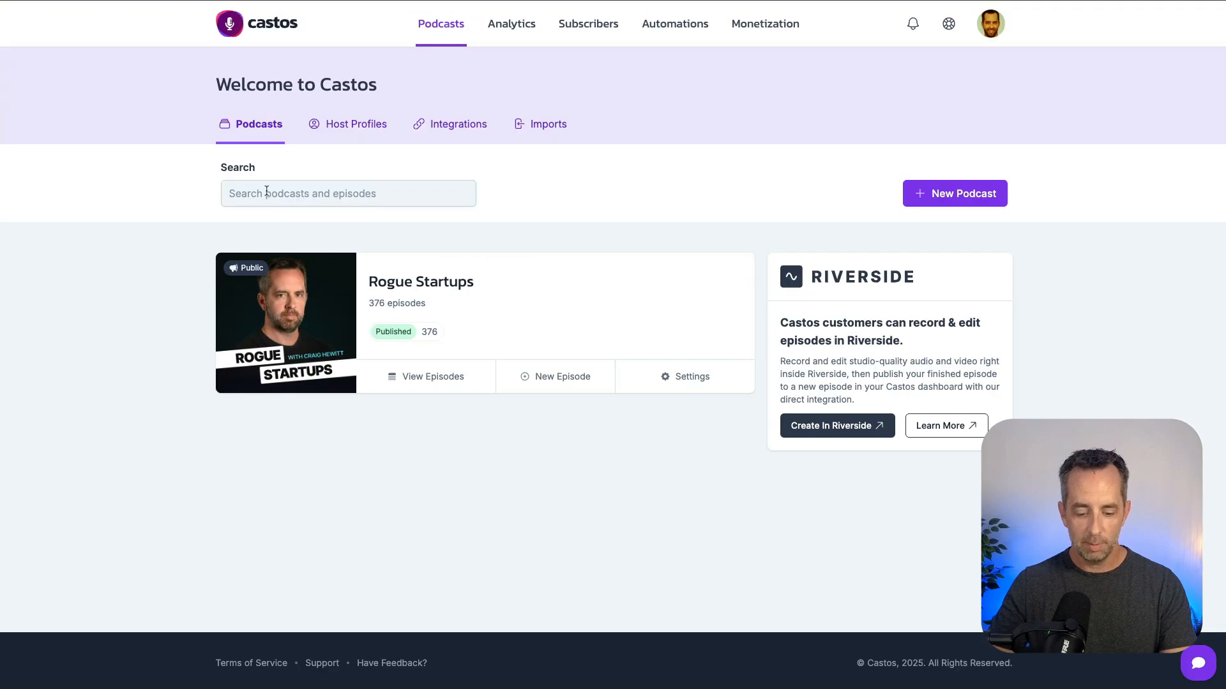
In Castos, capture full-screen screenshots of the Podcasts dashboard and the Rogue Startups episode list.
key(super+shift+4)
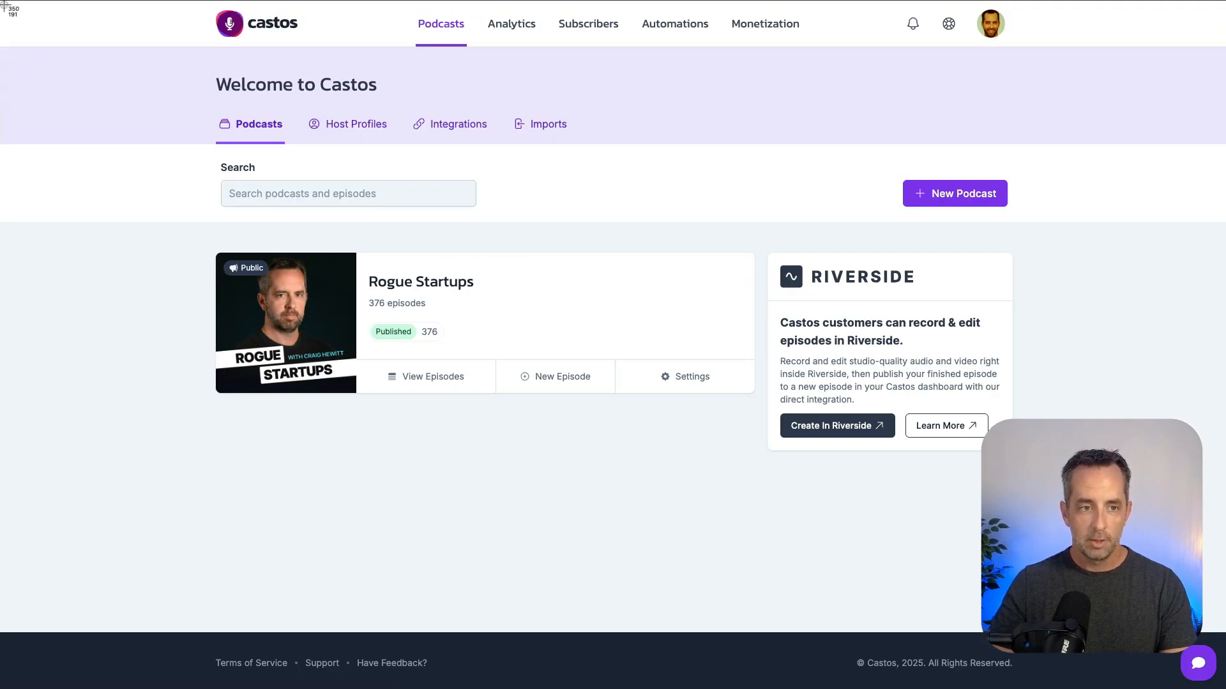
drag(2, 2, 1225, 688)
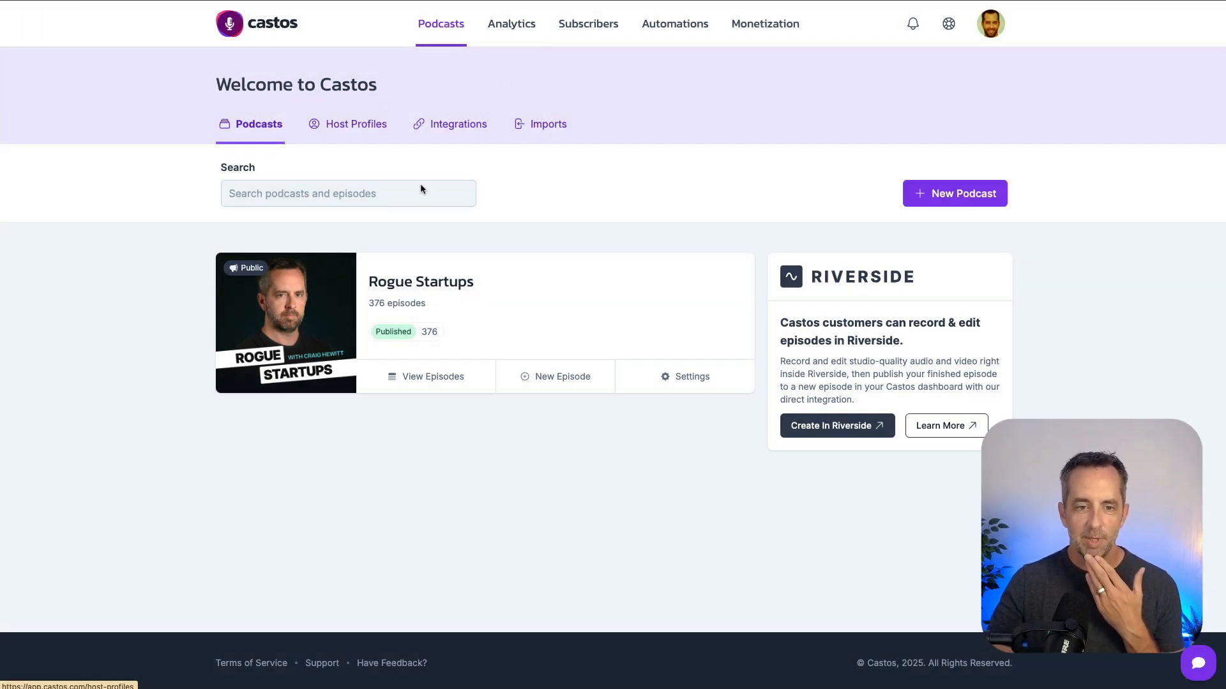
click(427, 378)
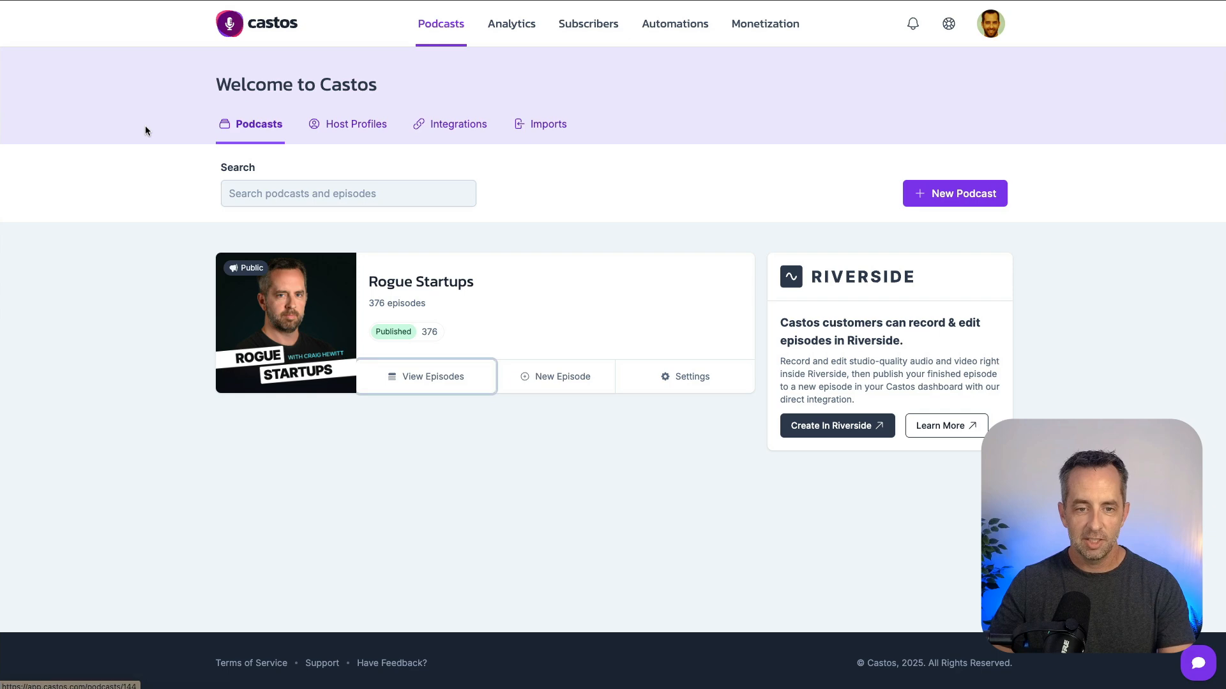
key(super+shift+4)
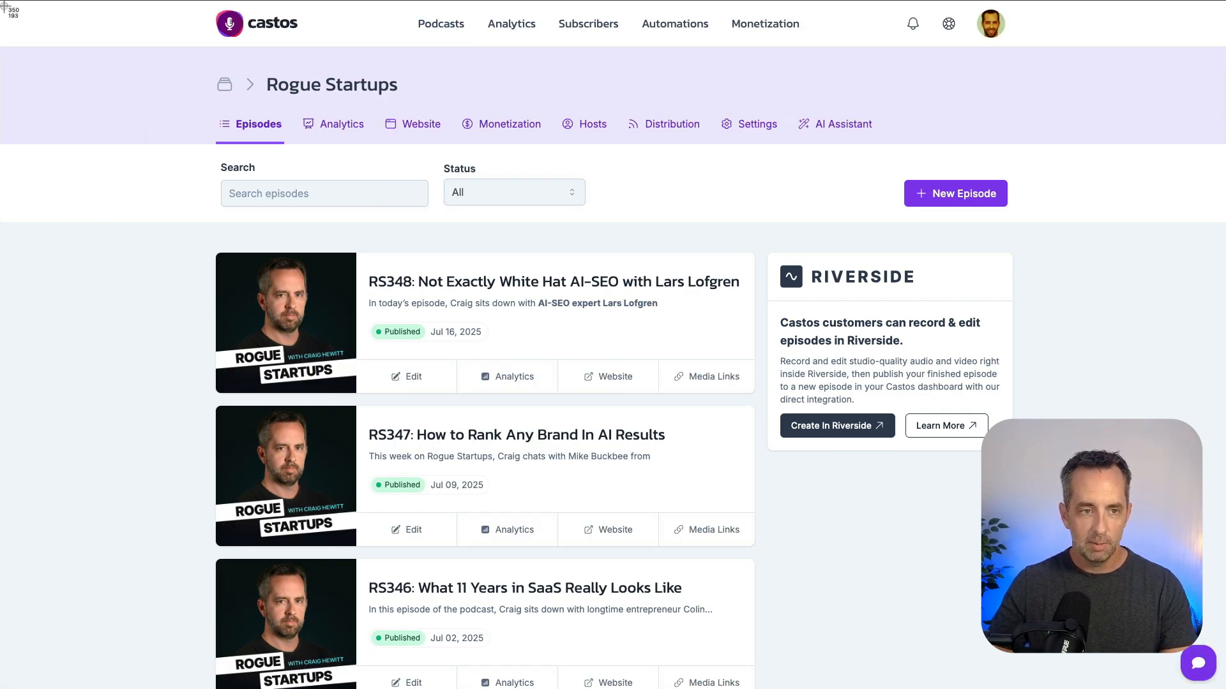
drag(3, 2, 1222, 687)
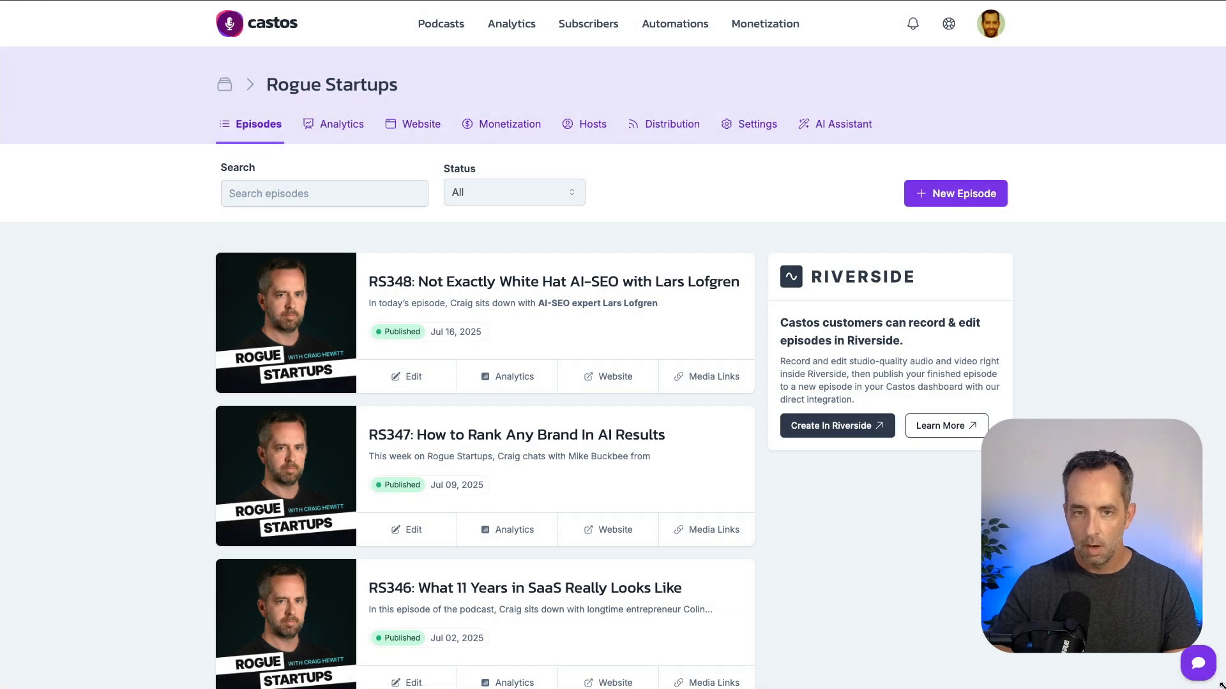
Go to the Castos analytics page, dismiss the new analytics notice, and capture the full page view as a screenshot.
click(503, 25)
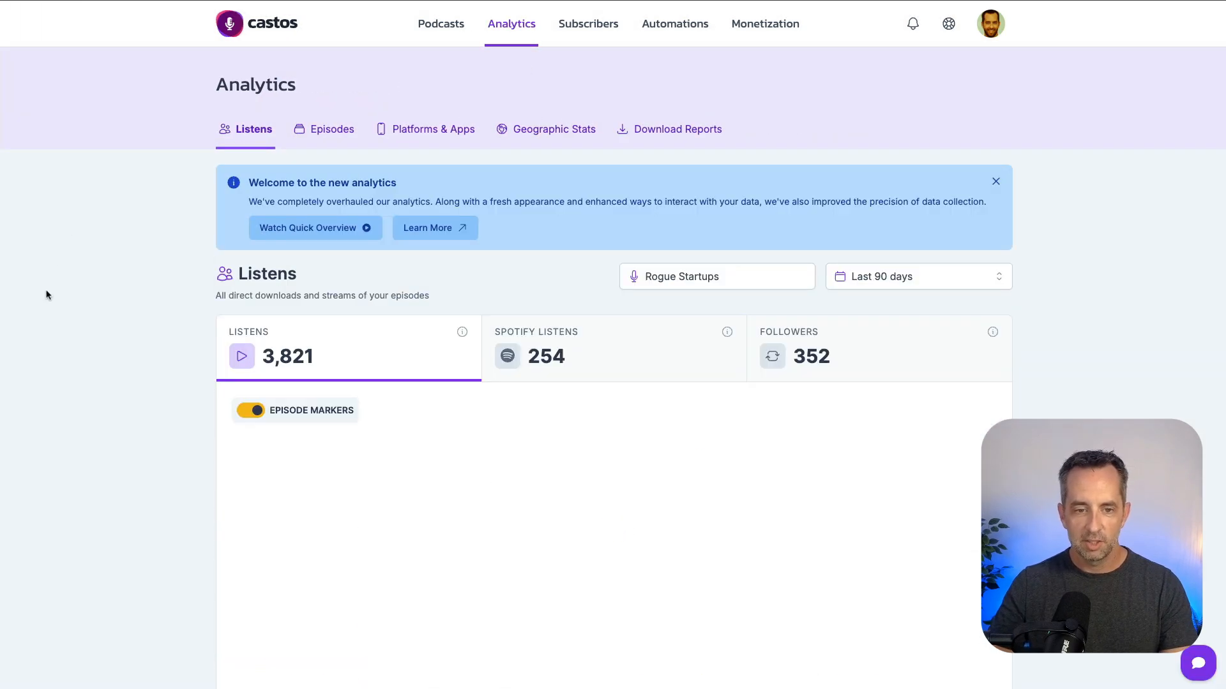
click(996, 185)
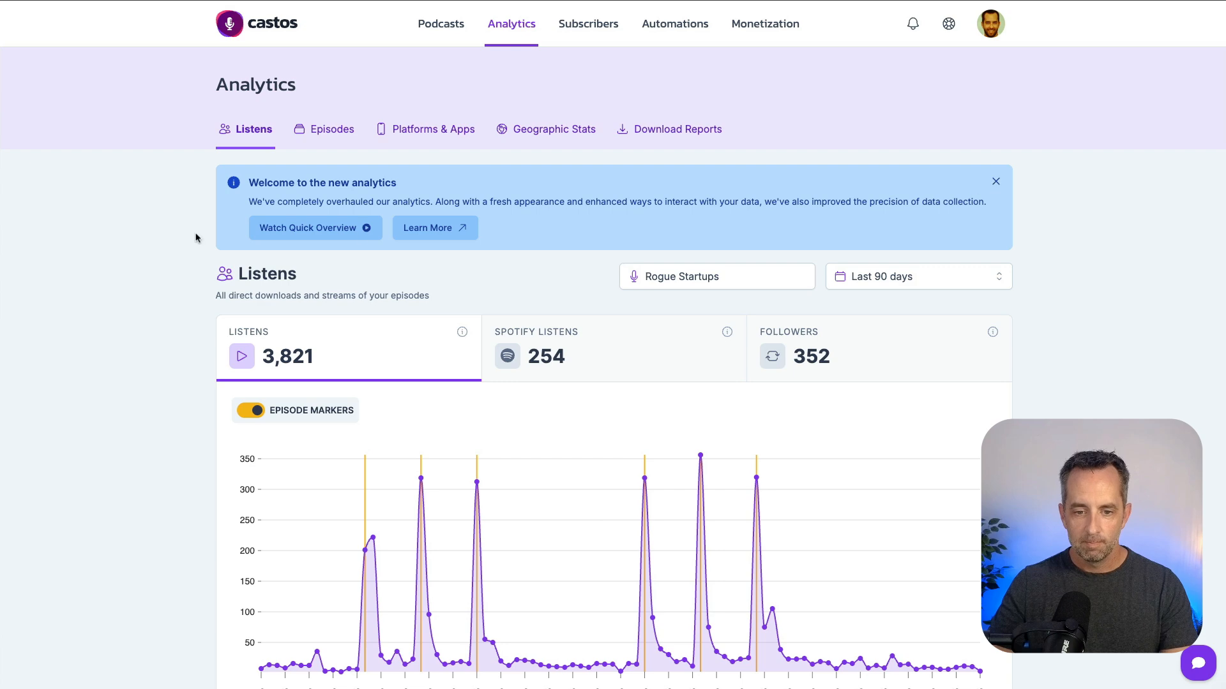
key(super+shift+4)
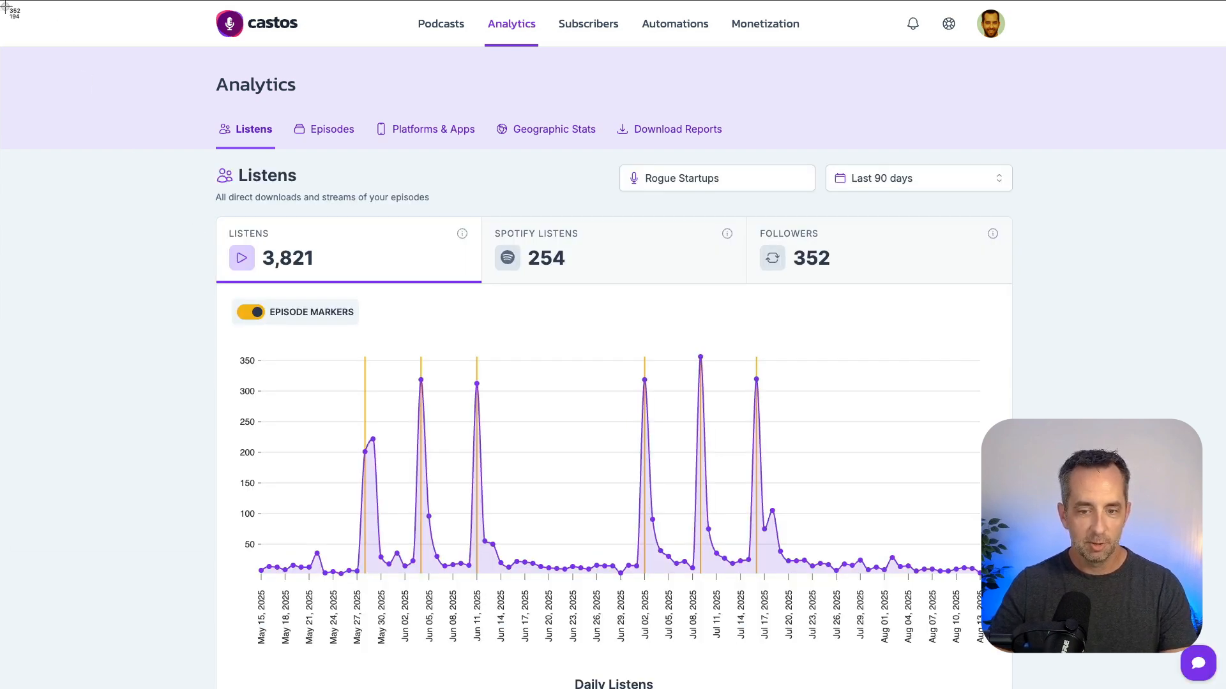
drag(4, 3, 1223, 688)
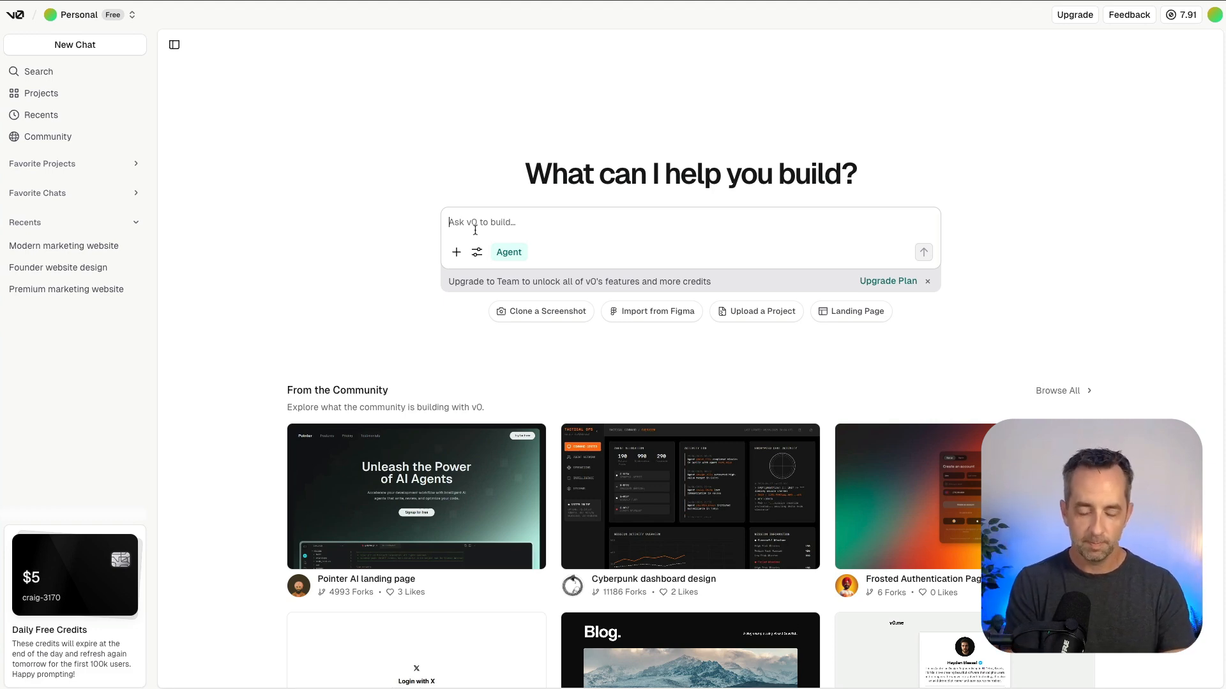
In v0, write a prompt requesting an onboarding screen from attached screenshots asking where new Castos users heard about us: Twitter, LinkedIn, YouTube, a friend, etc.
text(From the attached screenshots please create an onboarding )
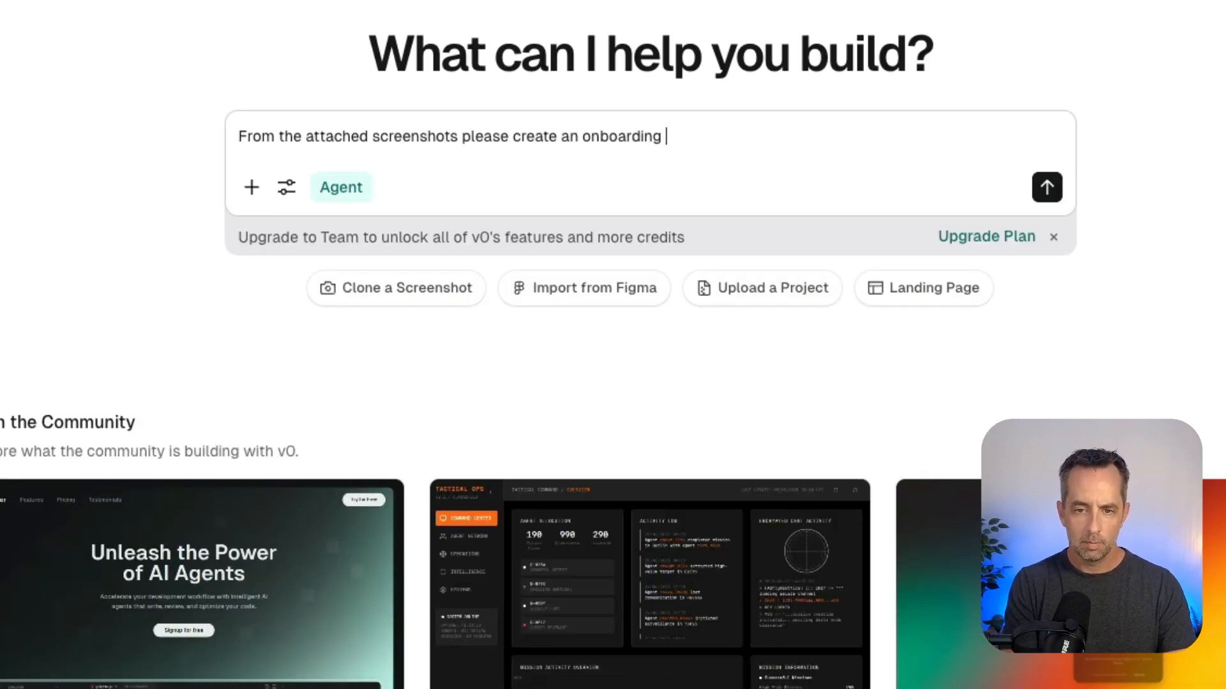
text(screen that asks new users to Castos where they heard about us.  Give)
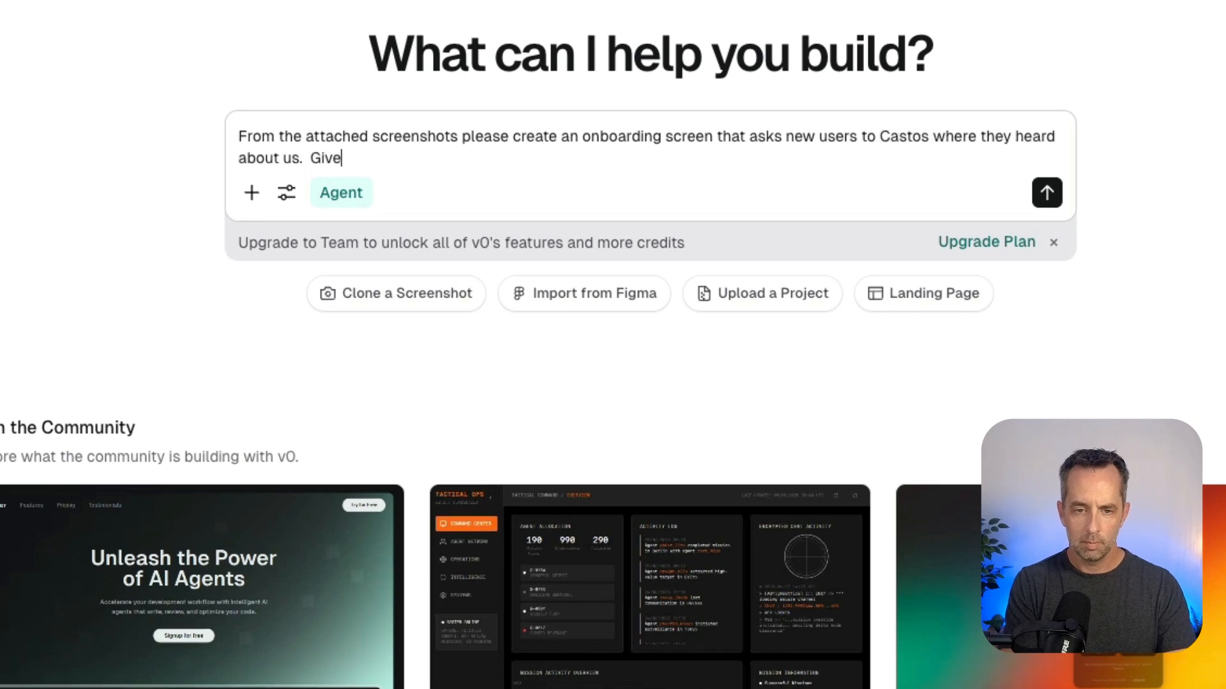
text( options for things like: Twitter, LinkedIn, YouTube,)
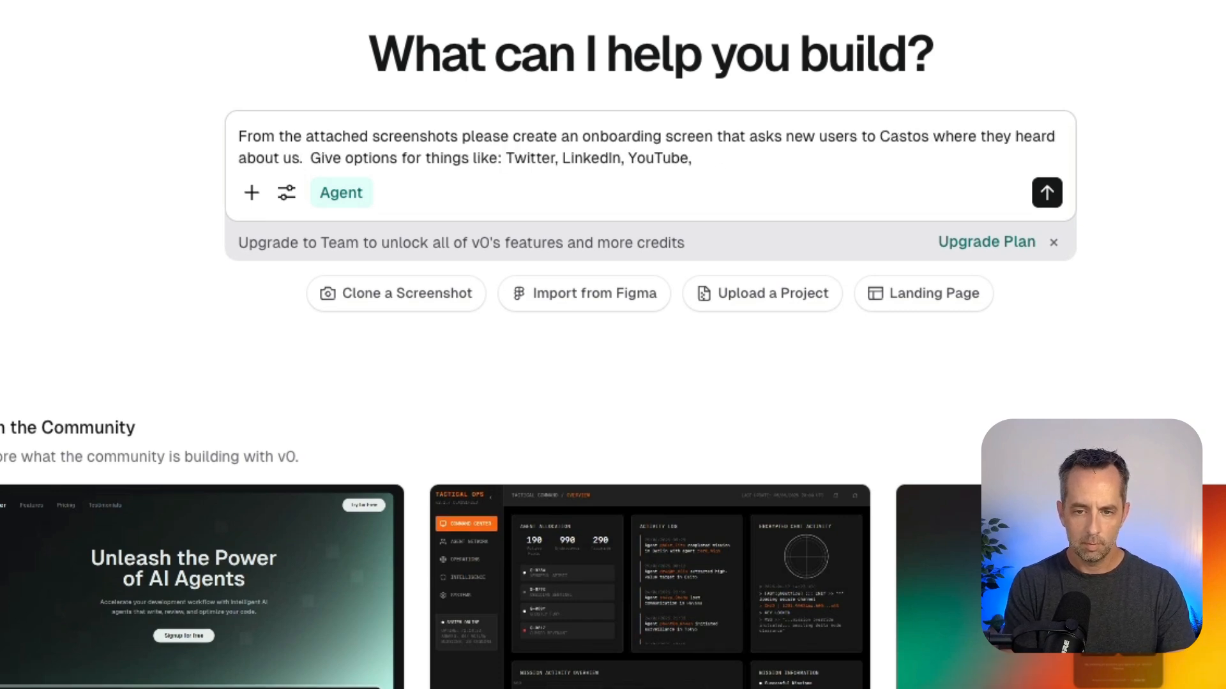
text( a friend, etc.)
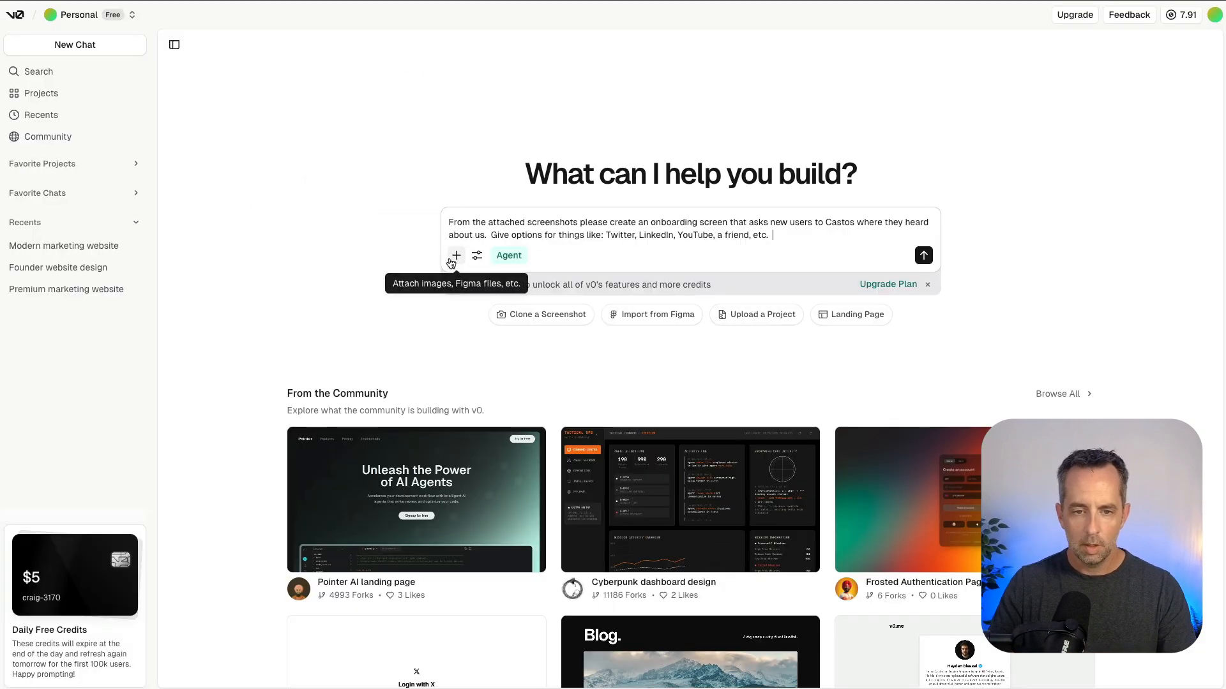
Attach the three 2025-08-13 screenshots from 5.11.35, 5.11.47 and 5.11.59 PM in the Screenshots folder and submit the prompt.
click(252, 192)
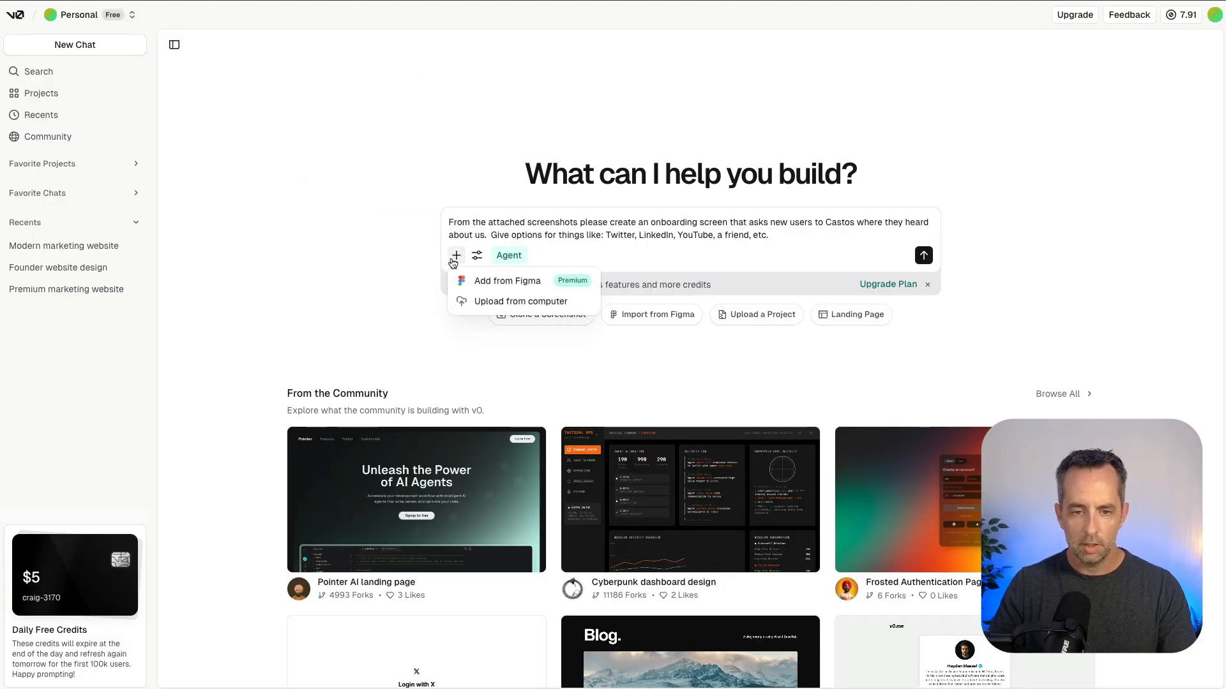
click(317, 267)
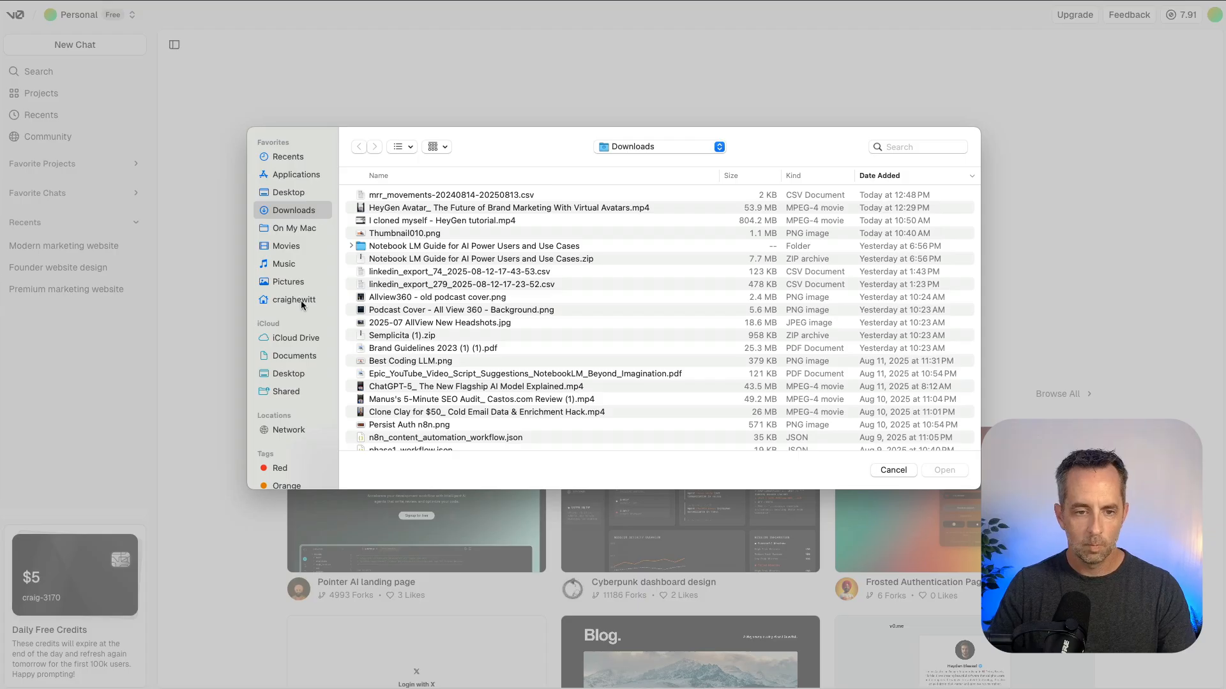
click(292, 355)
double_click(392, 196)
shift+click(399, 220)
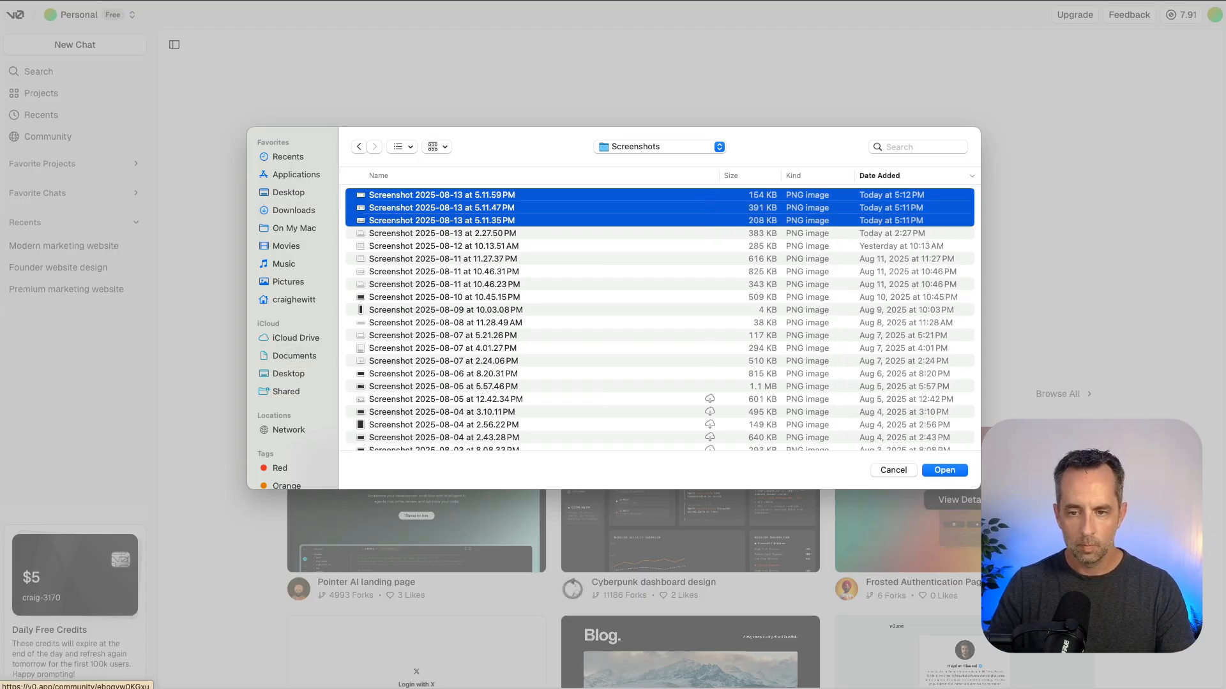
click(950, 473)
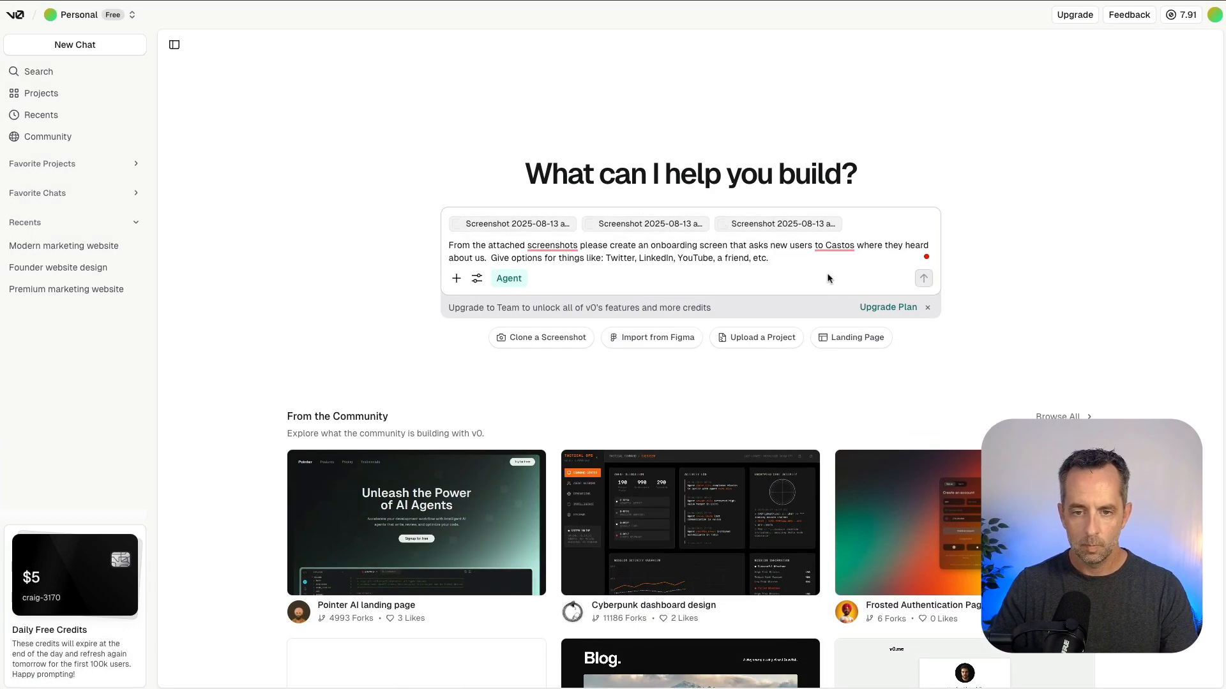
click(923, 278)
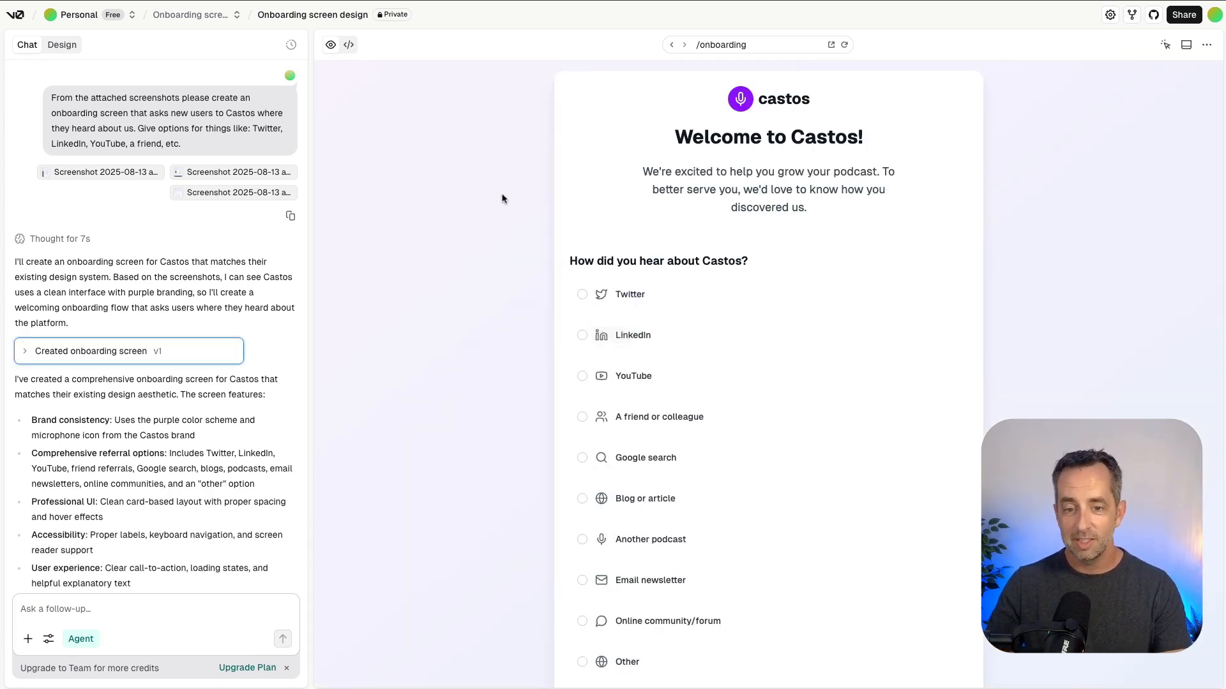
Review the generated onboarding screen and chat summary, and inspect the code in label.tsx, radio-group.tsx and onboarding-screen.tsx.
scroll(504, 203, down, 3)
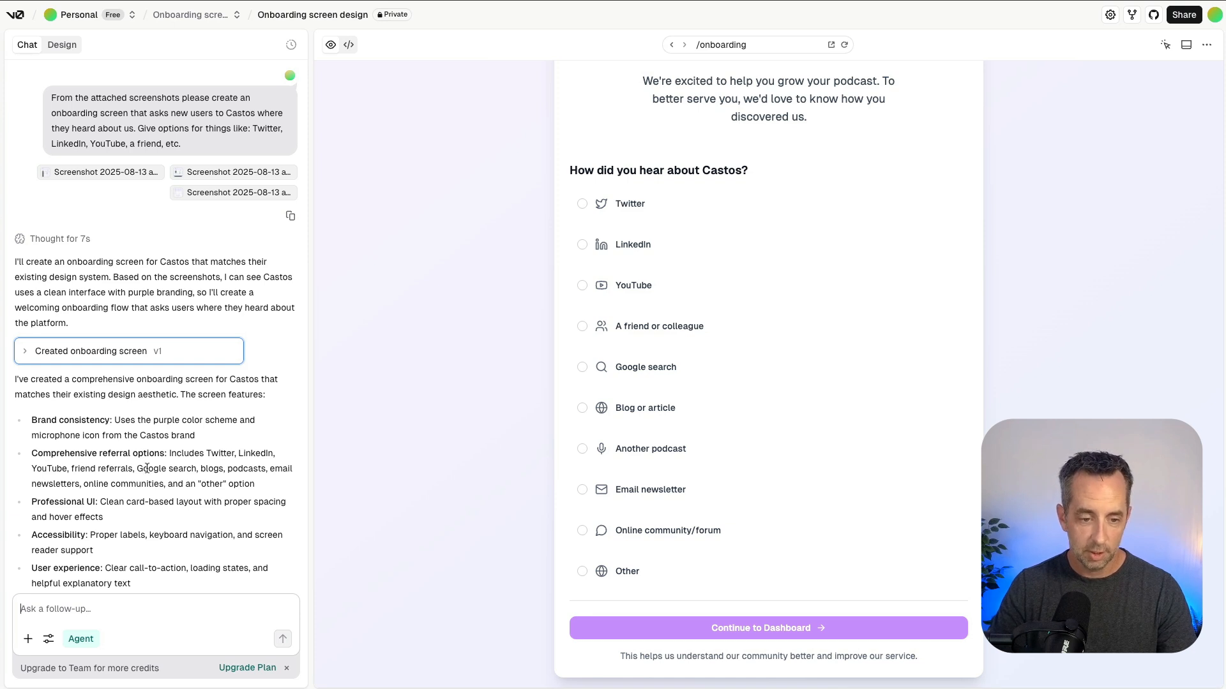
scroll(146, 469, down, 3)
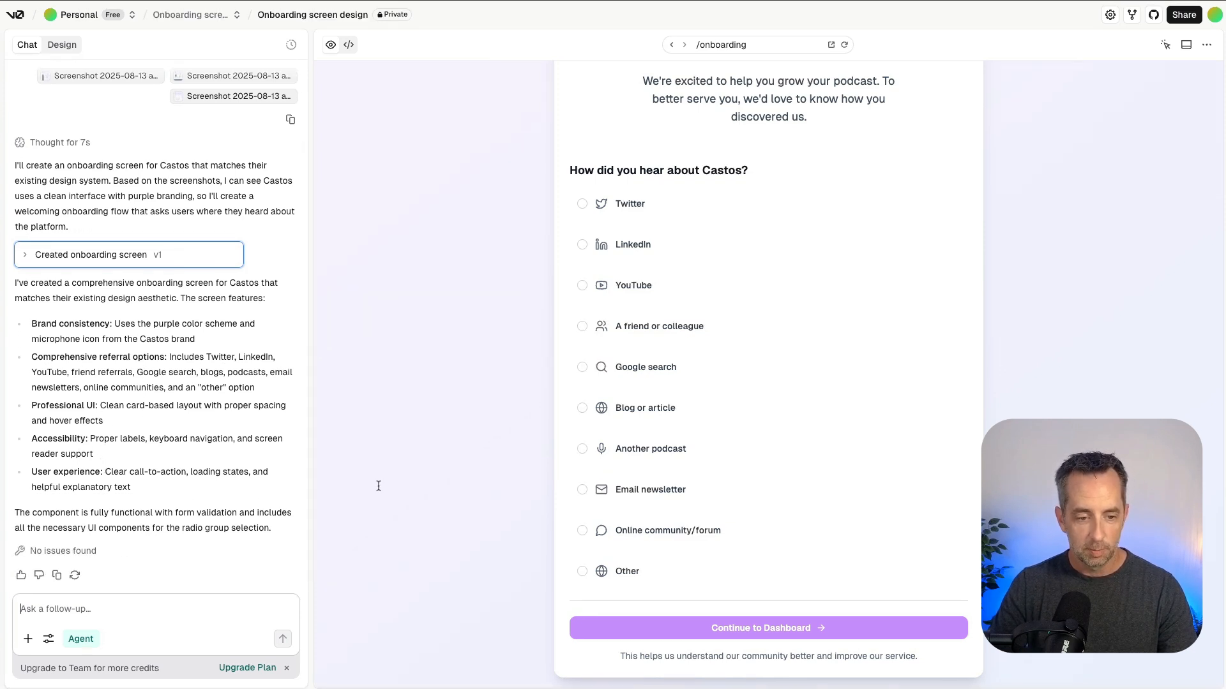
scroll(575, 202, up, 3)
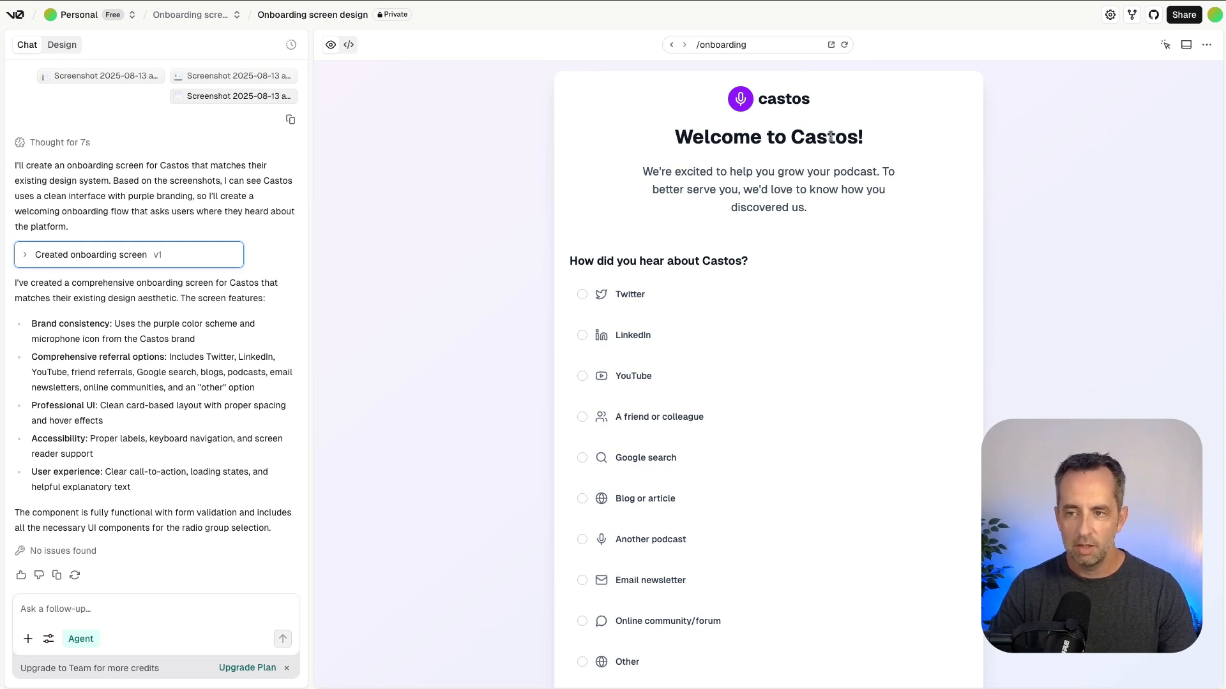
click(349, 46)
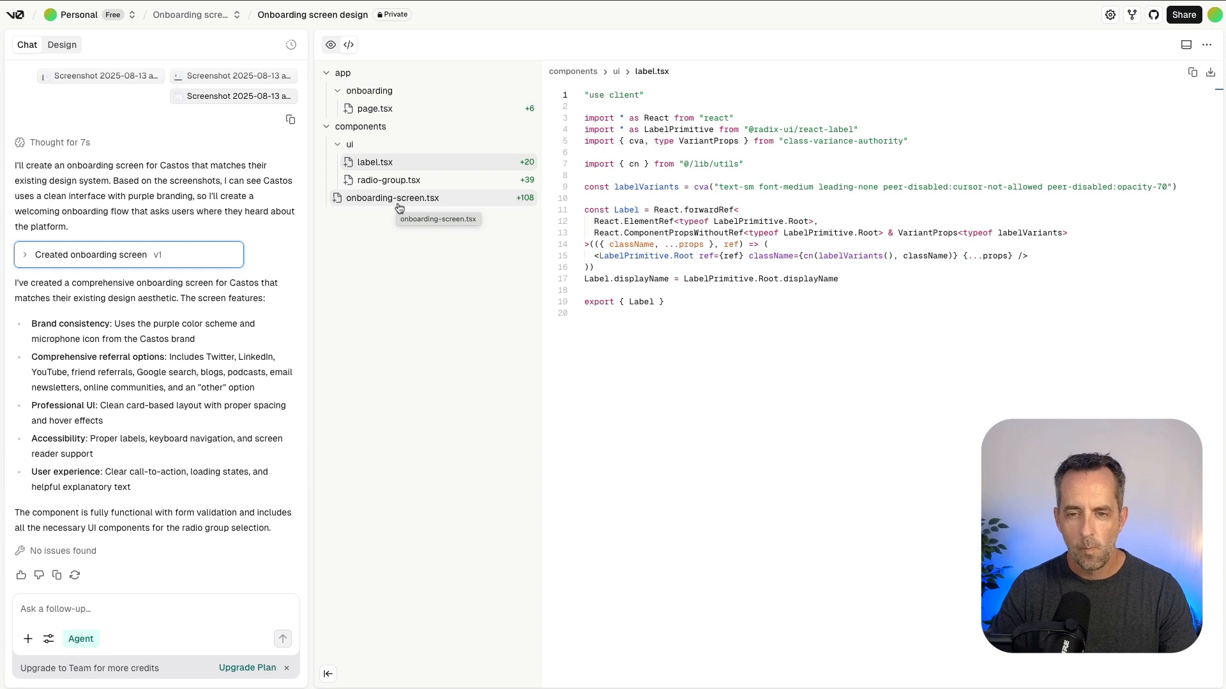
click(363, 111)
click(373, 164)
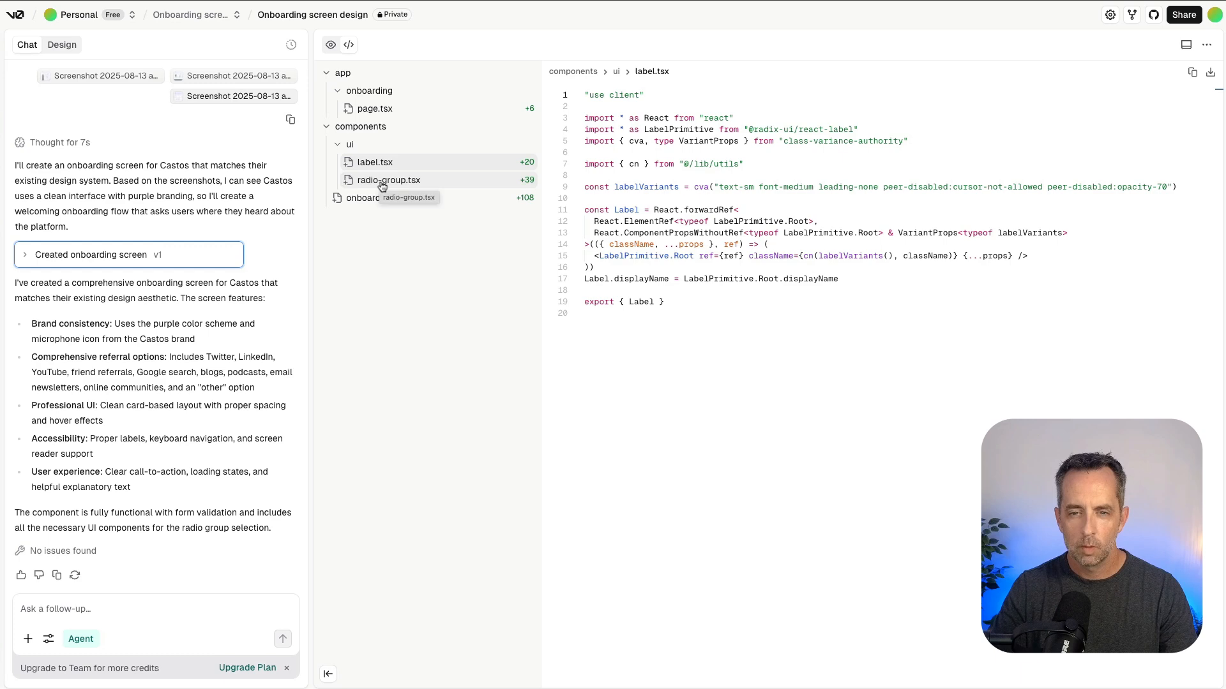
click(406, 183)
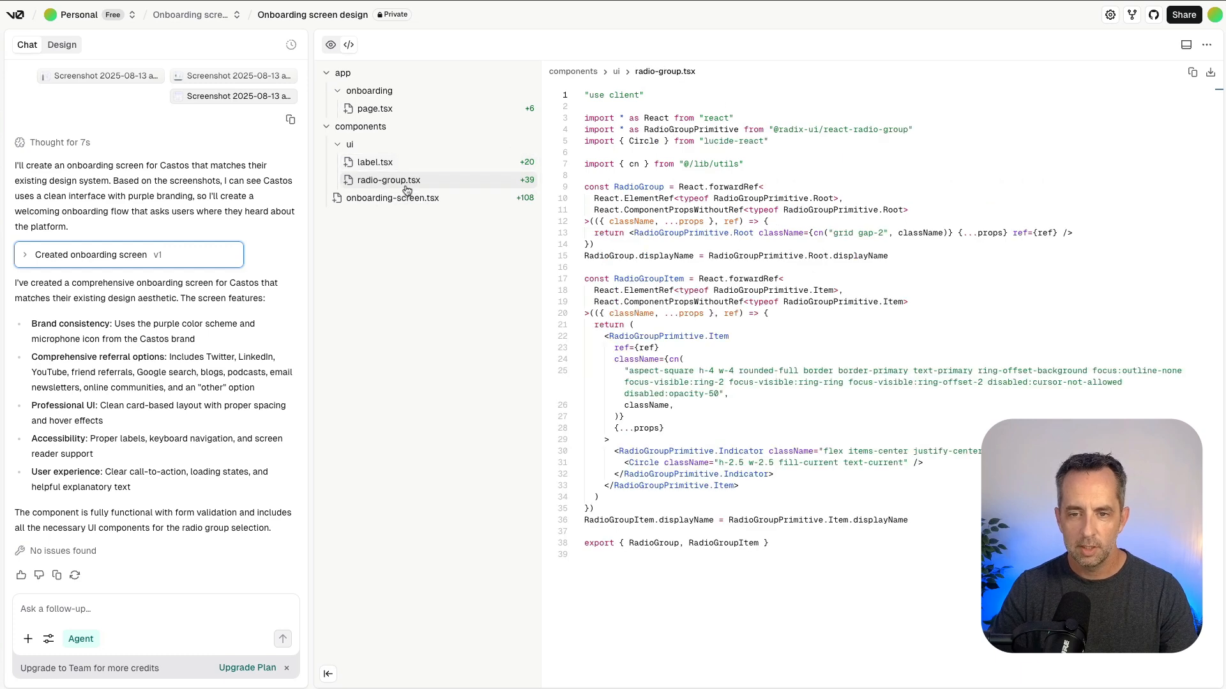
click(409, 200)
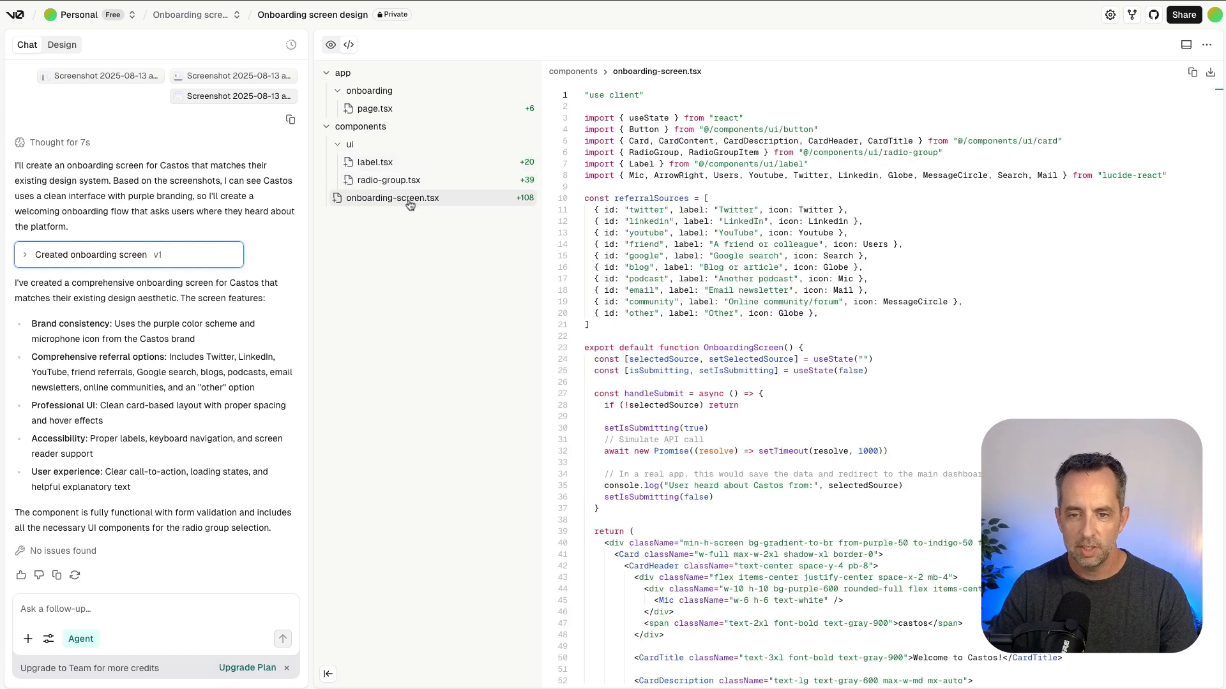
scroll(950, 196, down, 1)
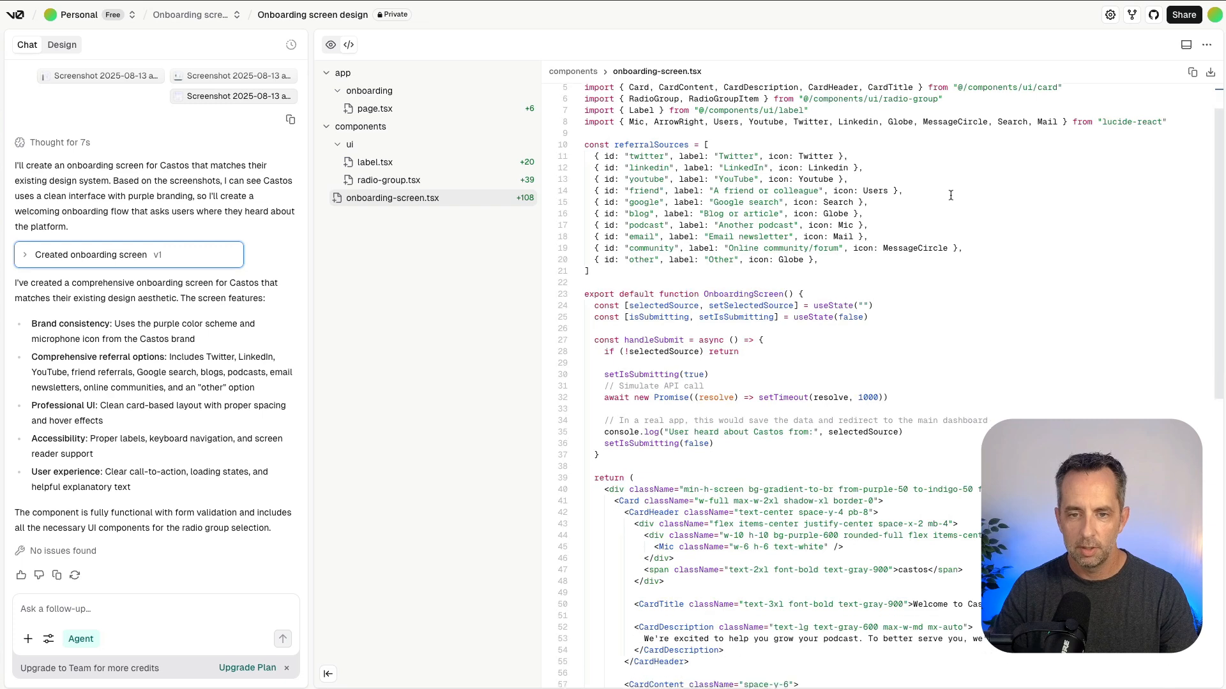
scroll(951, 195, up, 1)
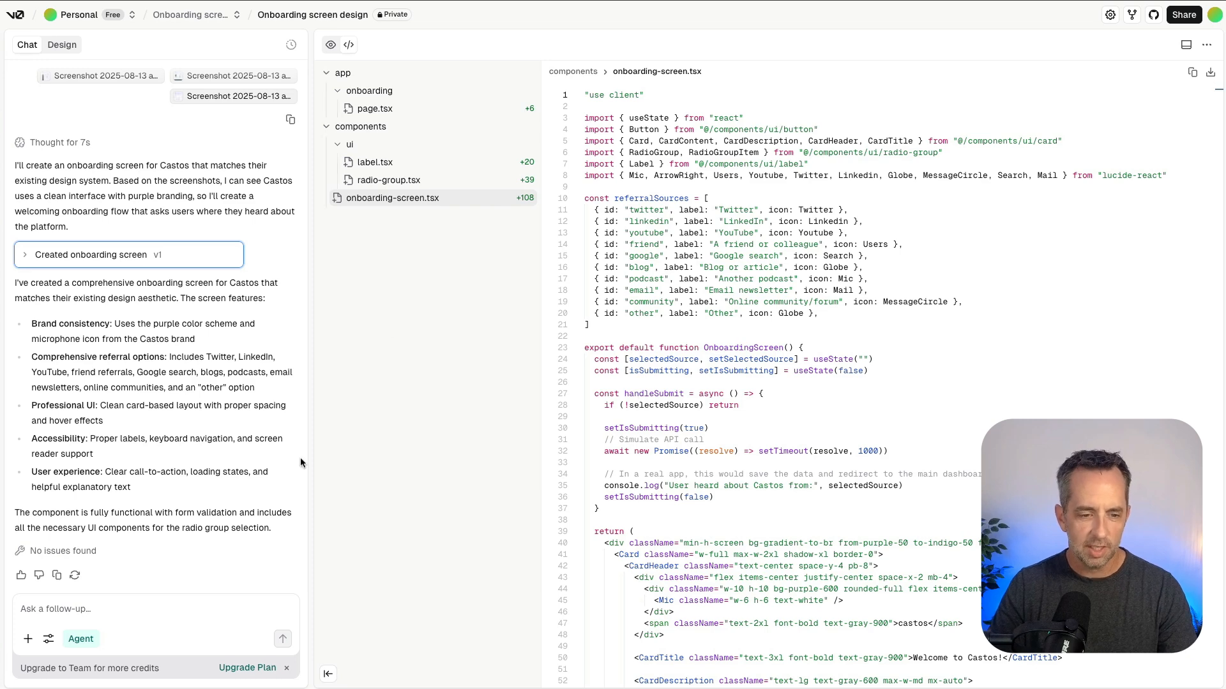
Return to the preview and write a follow-up requesting Inter for body, Kanit for headers, and the Castos logo for the header section.
click(150, 604)
click(331, 44)
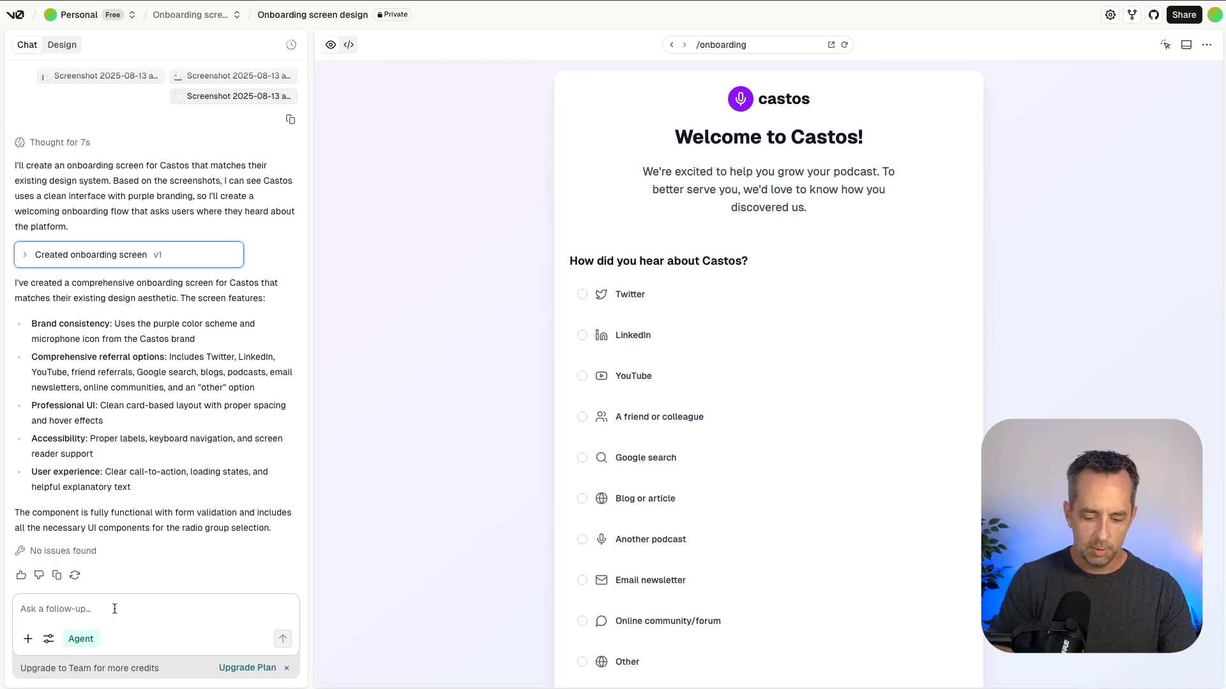
click(115, 609)
text(Update the fonts to be Inter for )
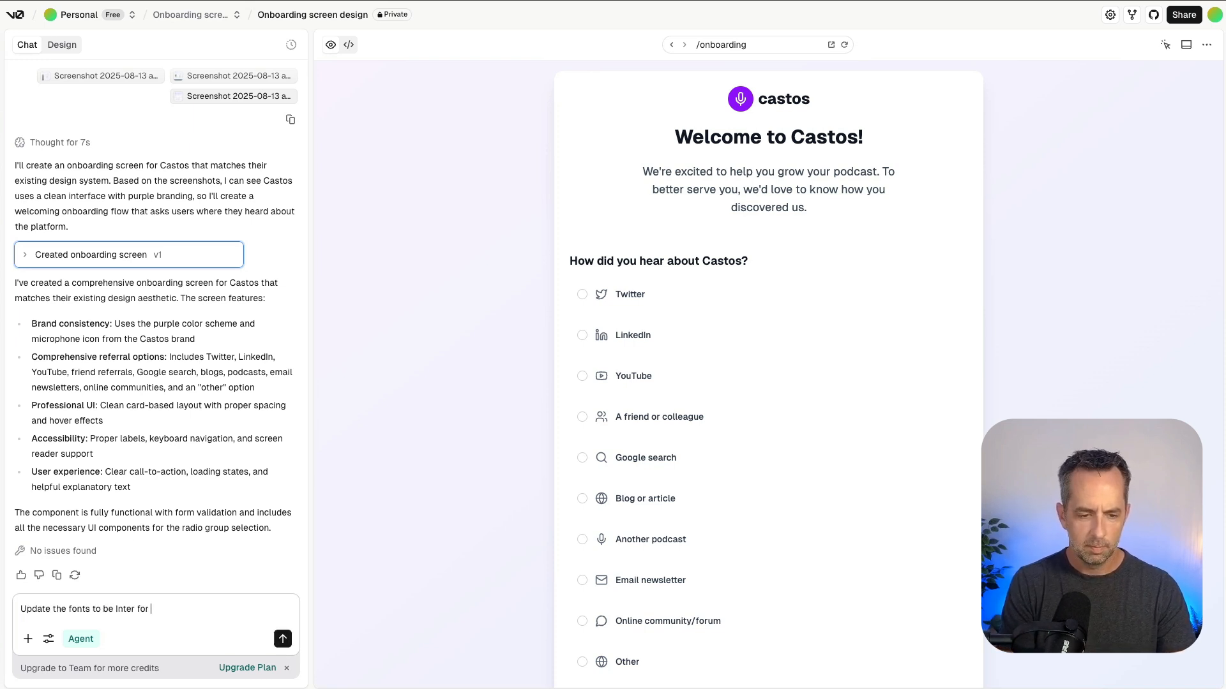
text(body and Kanit for the Headers. Also, thsi i)
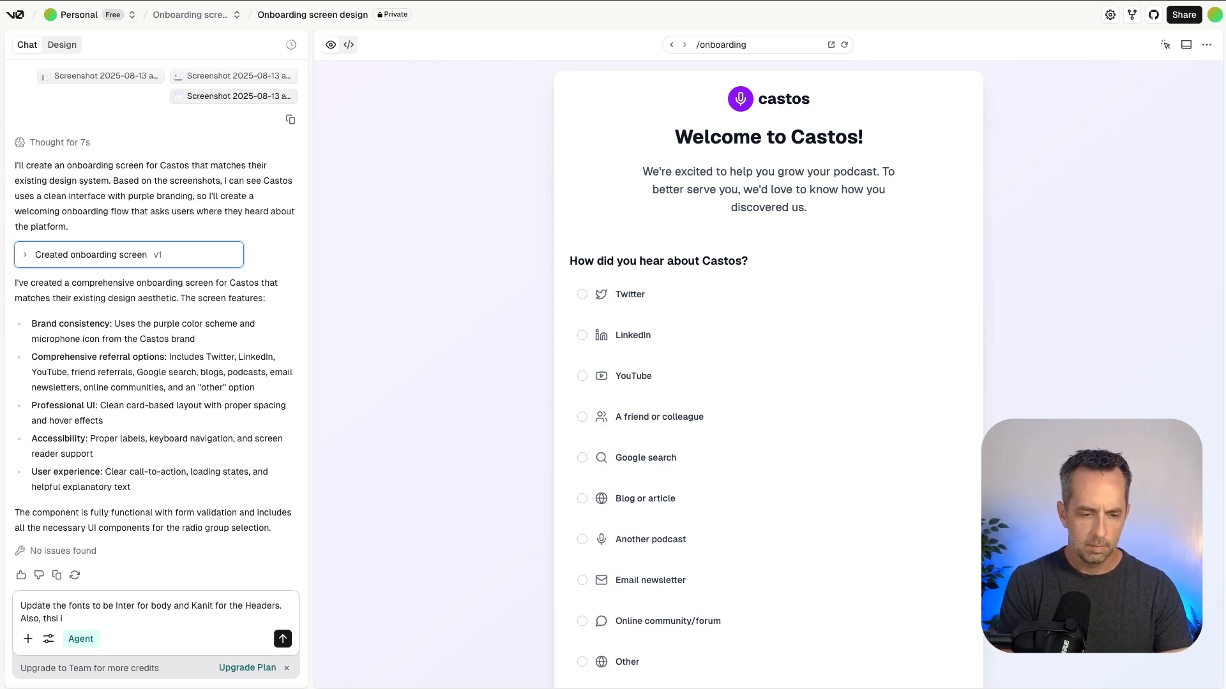
text(s the Castos logo for the her)
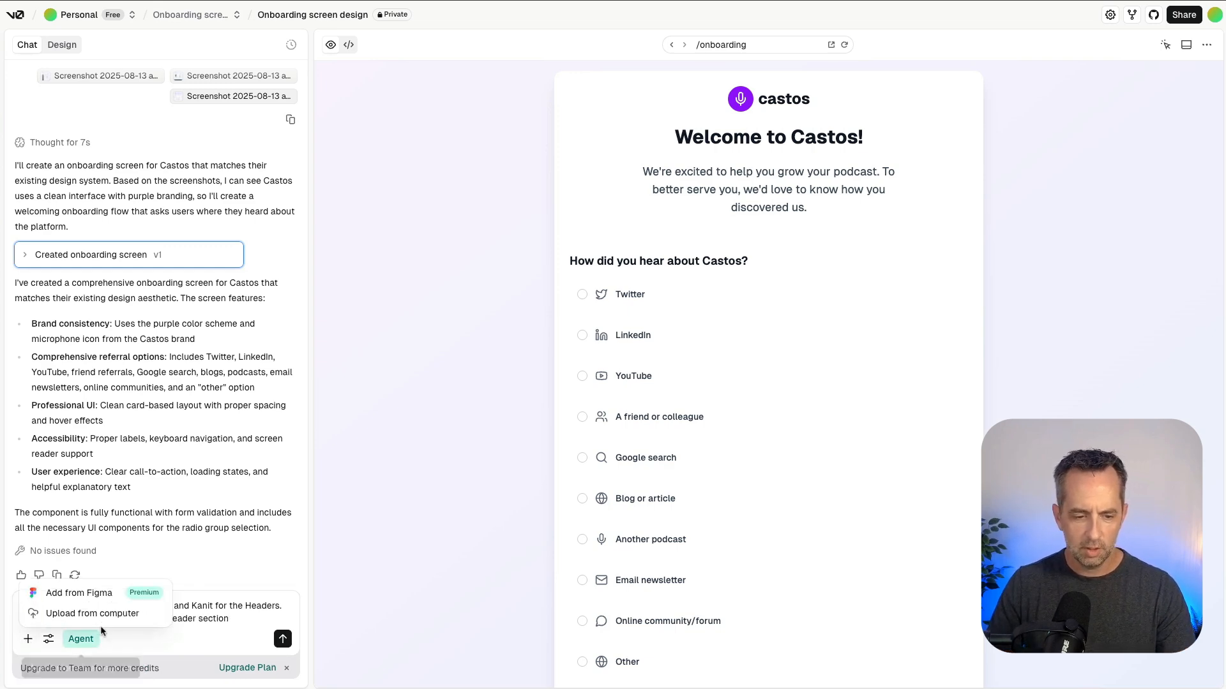
Attach castos-logo.png from the primary logo folder within the Castos files and submit the follow-up request.
click(89, 617)
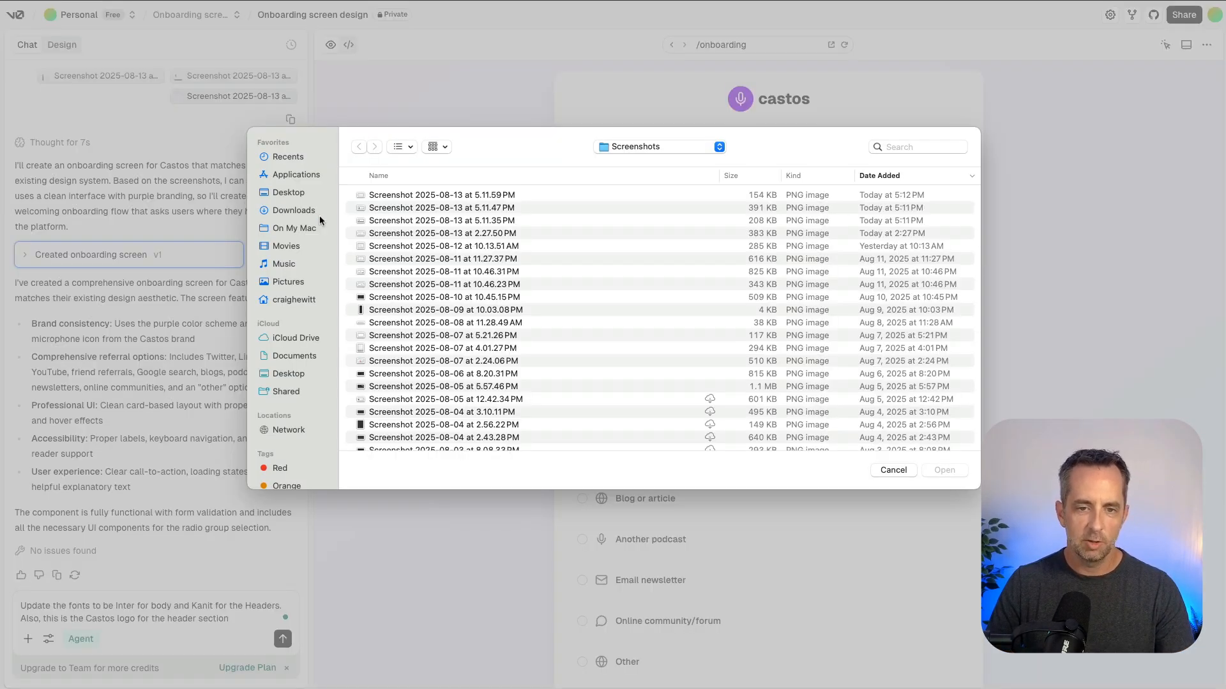
click(288, 282)
scroll(383, 383, down, 5)
double_click(383, 424)
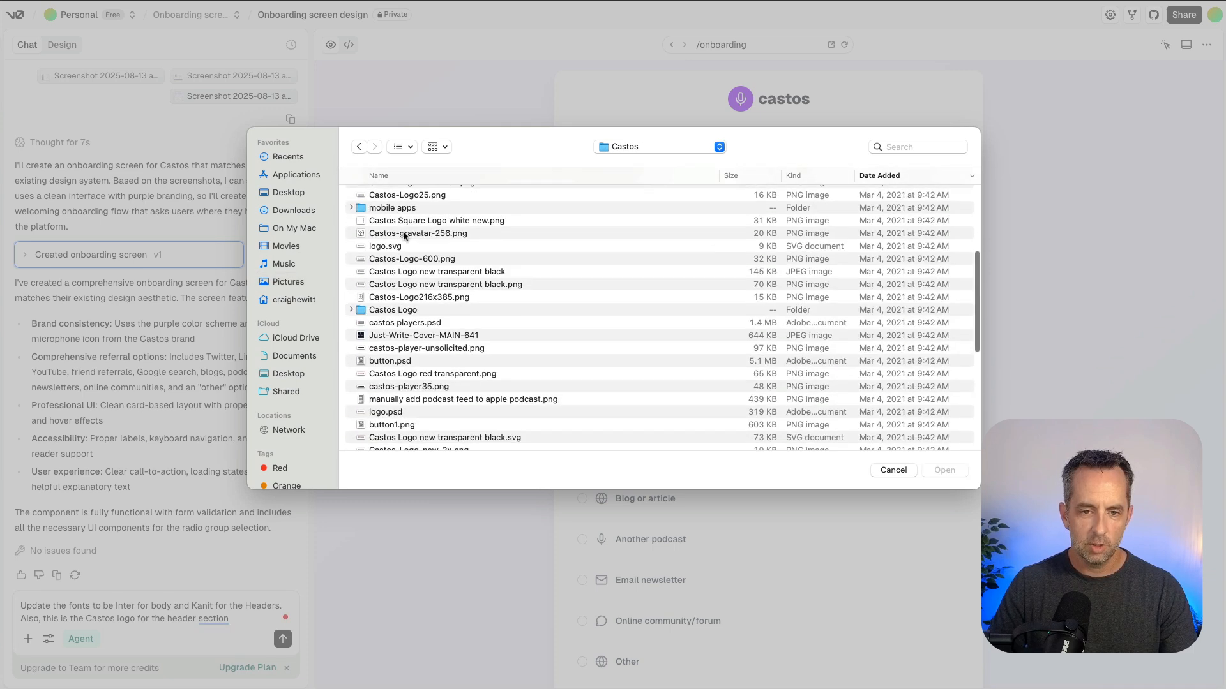
double_click(391, 223)
double_click(391, 208)
double_click(389, 234)
double_click(396, 221)
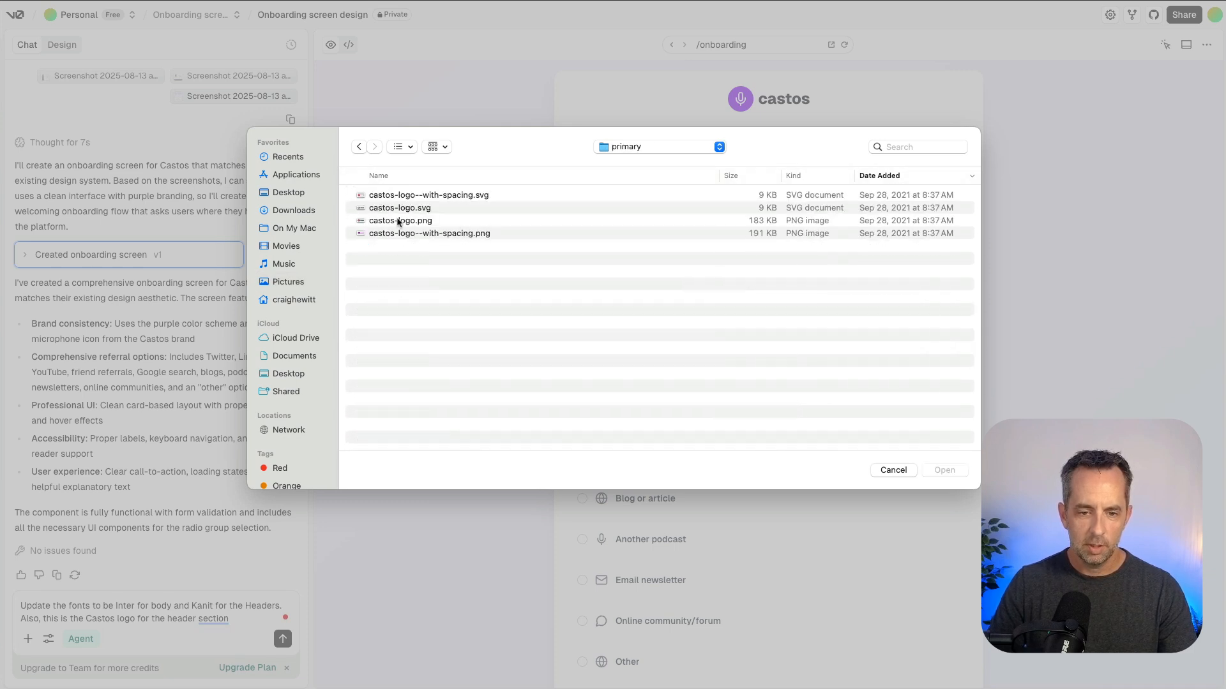
double_click(392, 221)
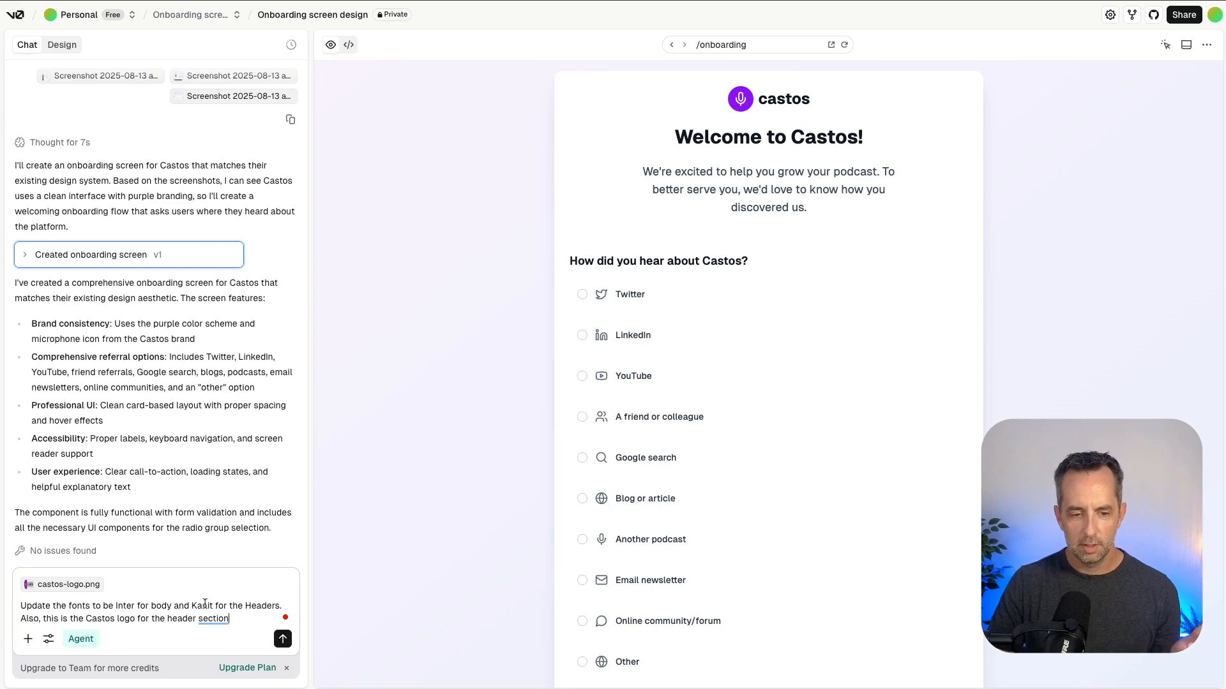
click(283, 639)
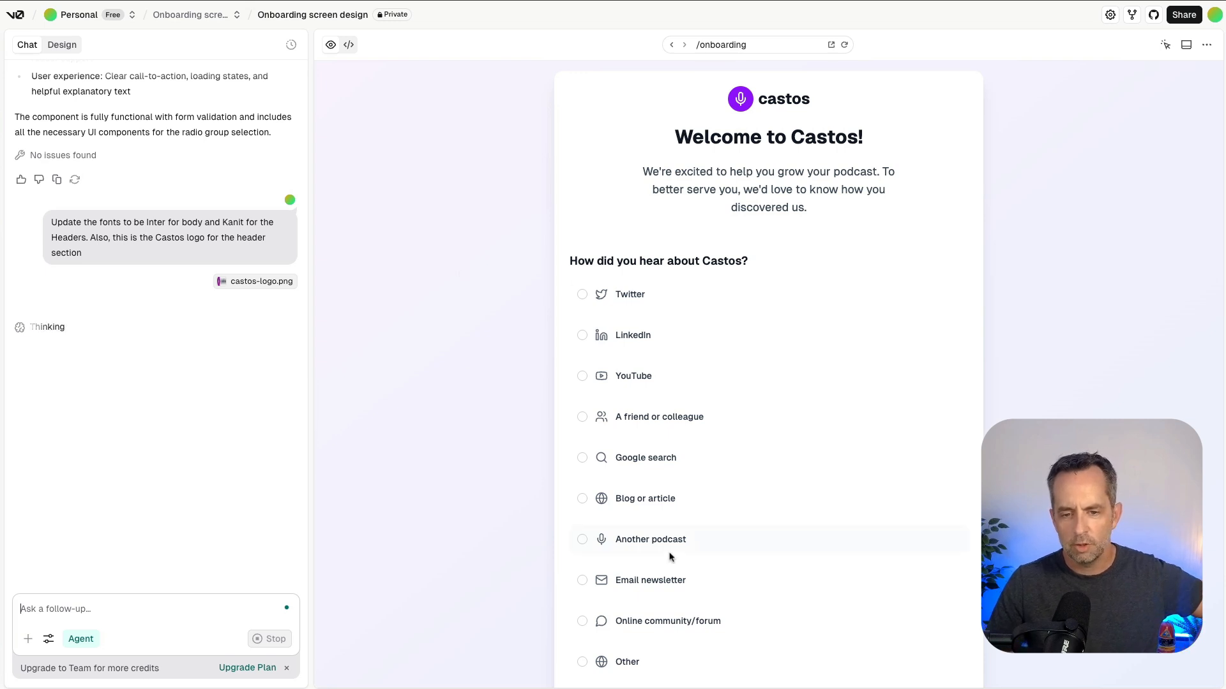
Review the onboarding screen with the updated fonts and Castos logo, and read the chat summary of the changes.
scroll(638, 512, down, 2)
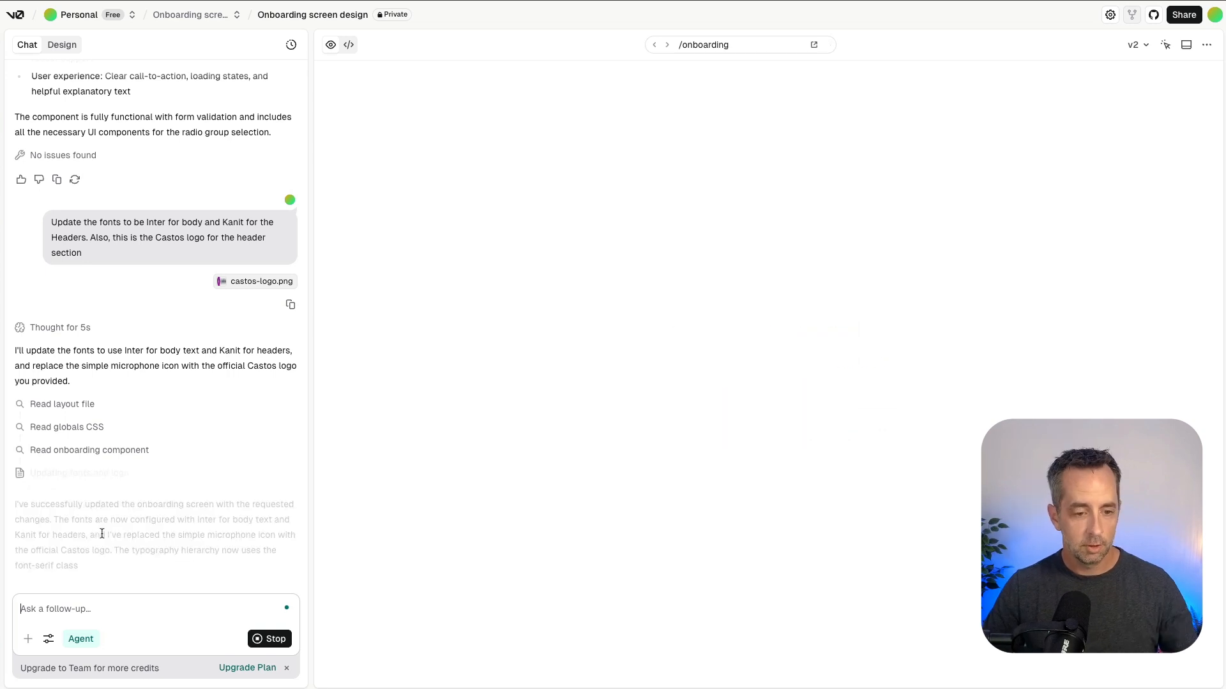
click(39, 473)
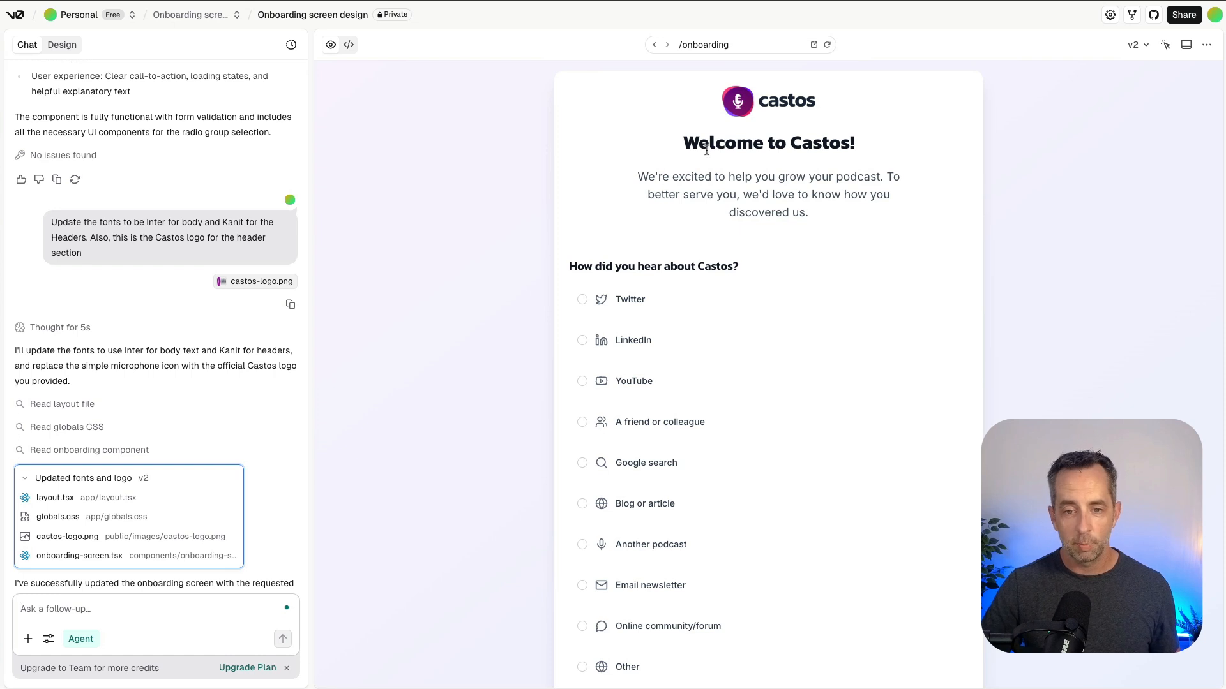
scroll(709, 183, down, 1)
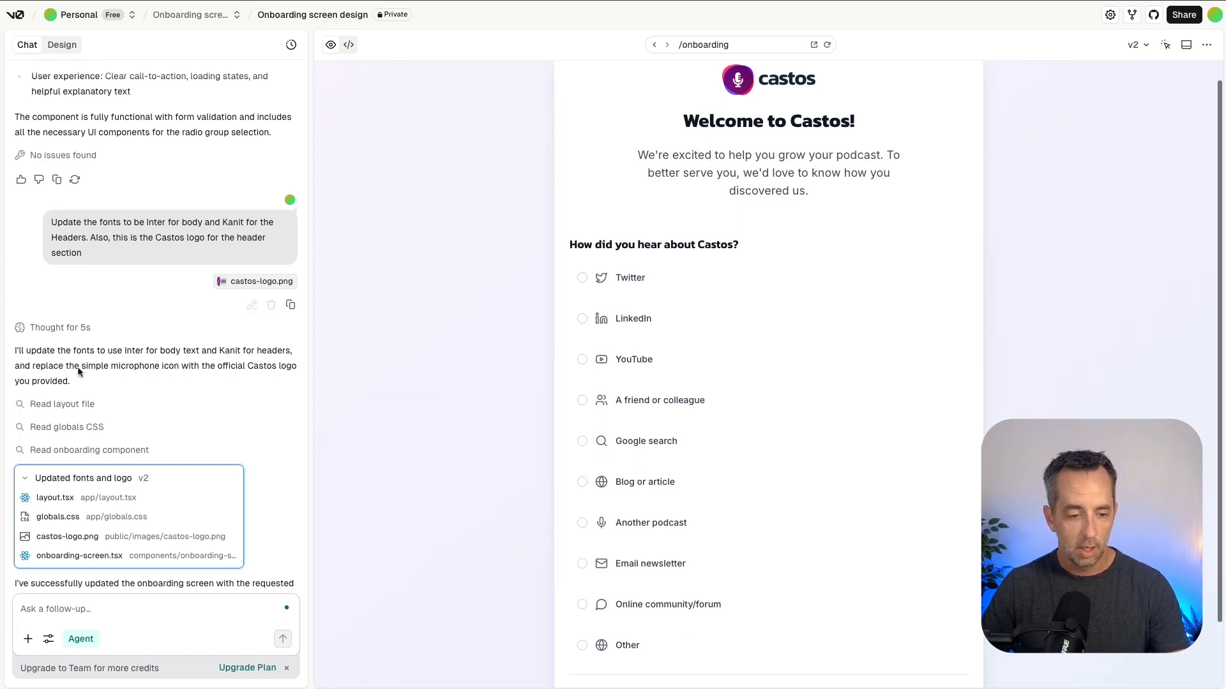
scroll(102, 407, down, 1)
scroll(102, 408, down, 4)
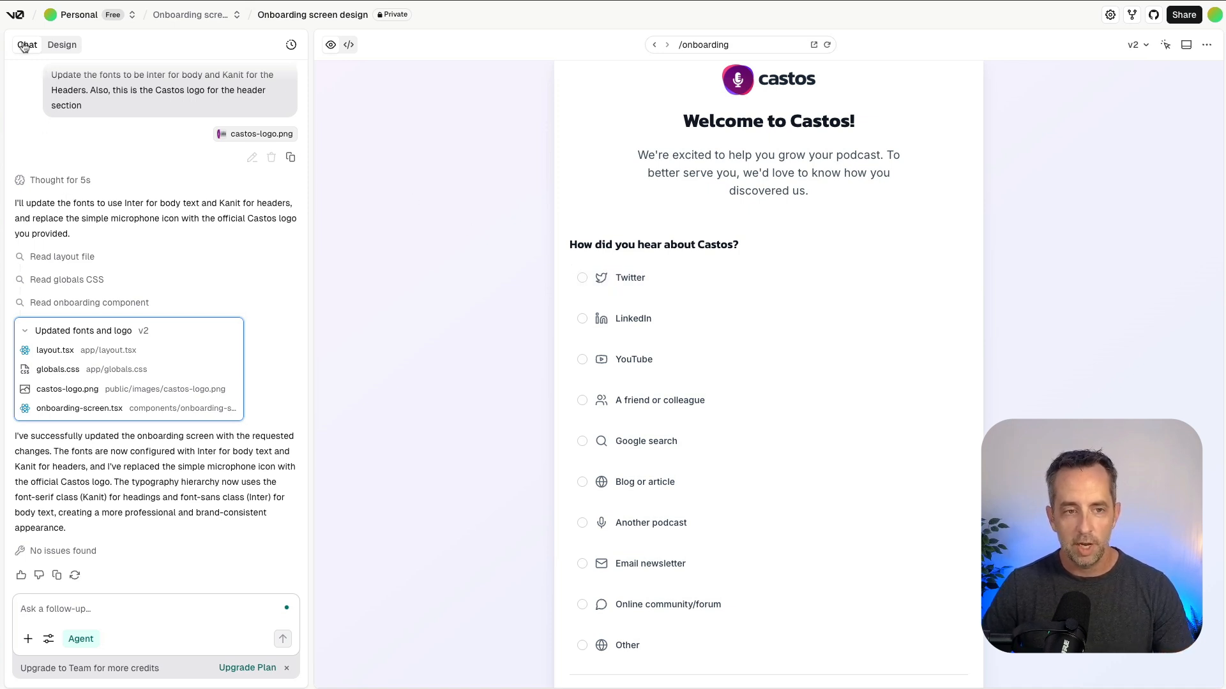
Select the whole radio option list in design mode and request closer items with a line spacing of 1rem.
click(60, 45)
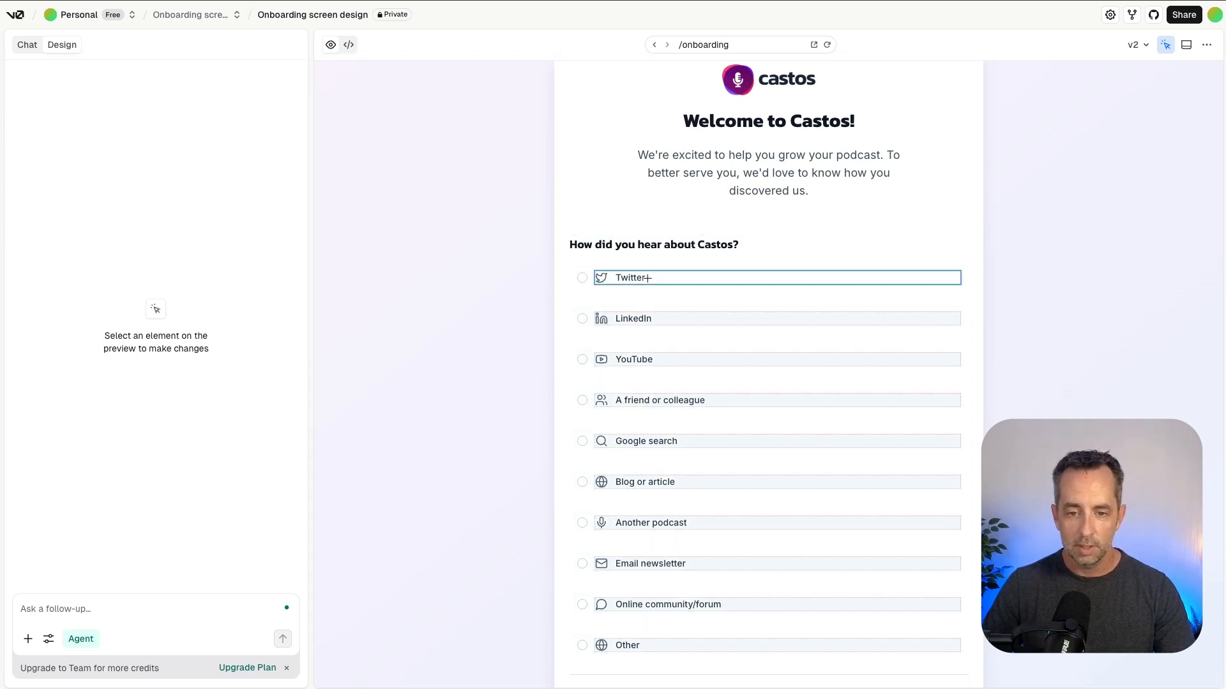
click(656, 297)
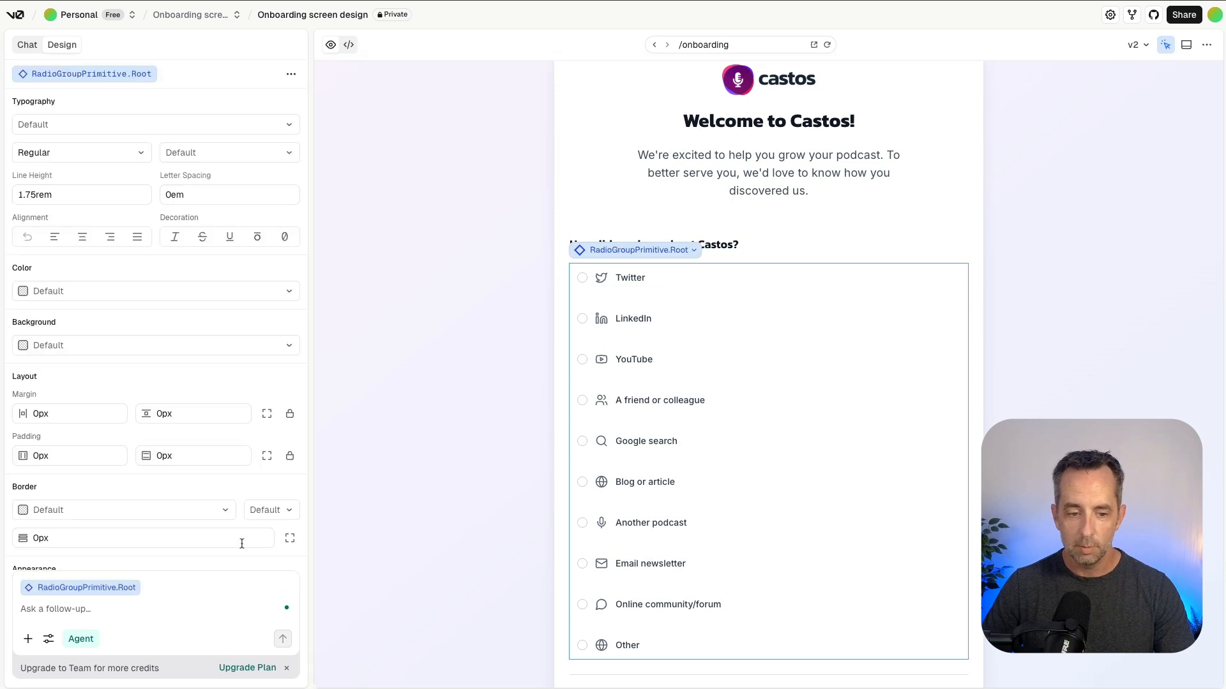
click(136, 601)
text(the items in this list are to)
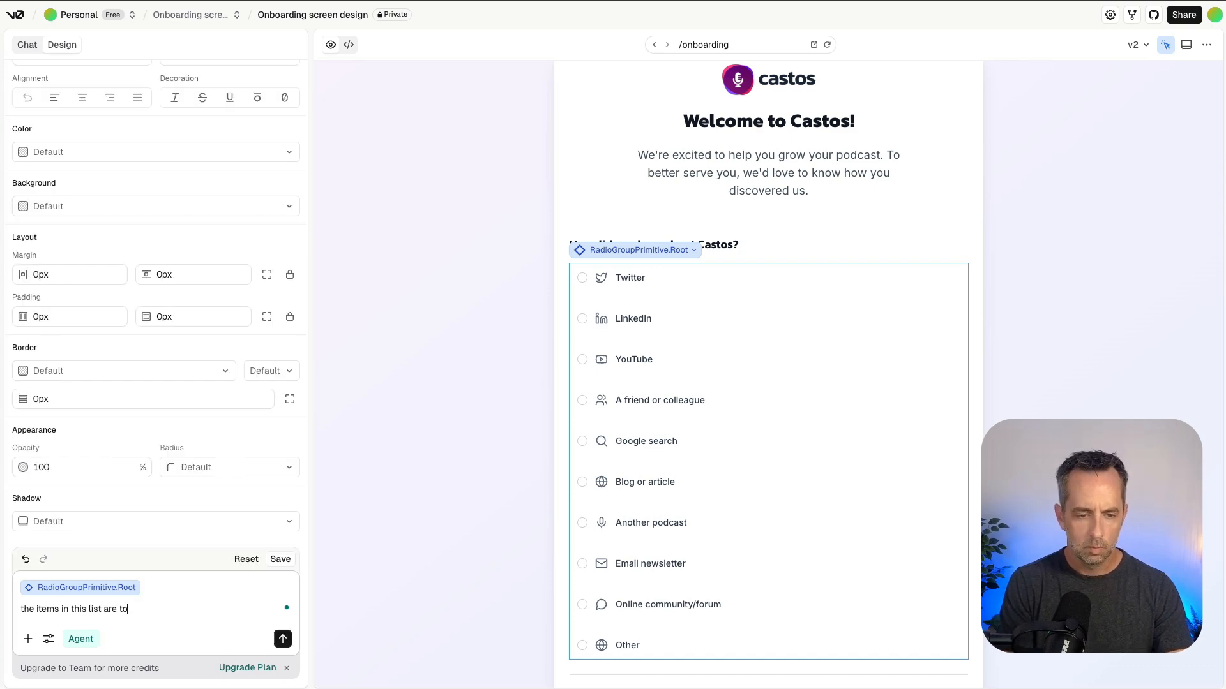
text(rem)
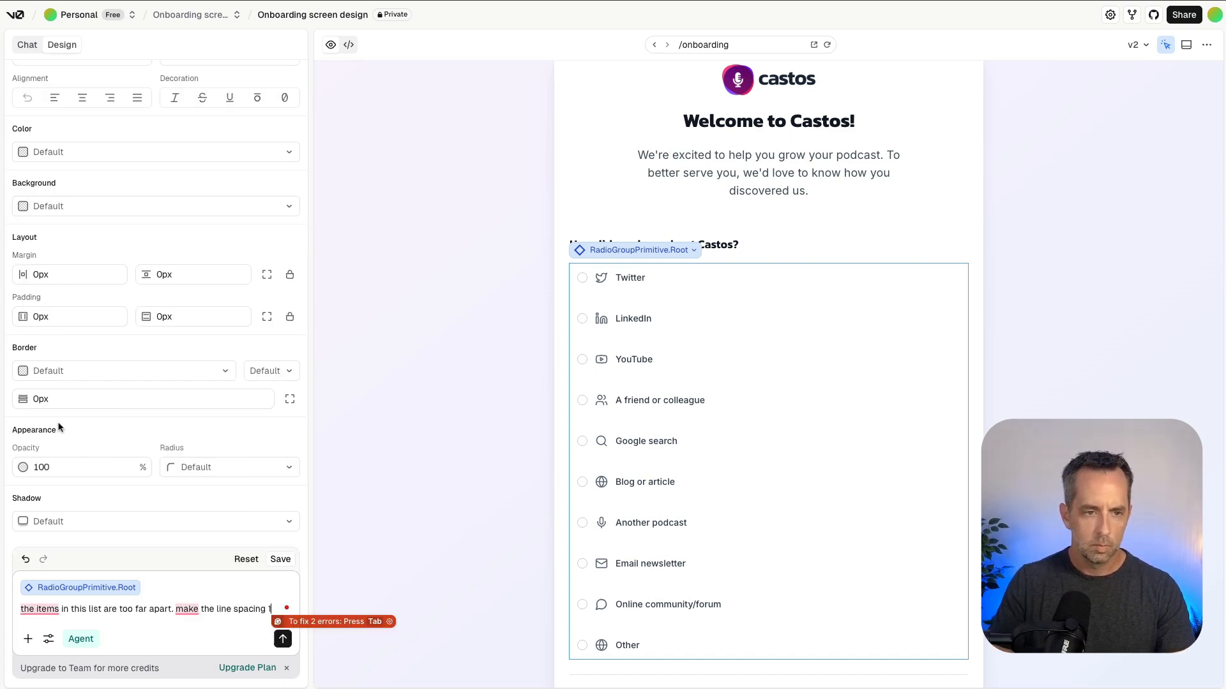
key(Return)
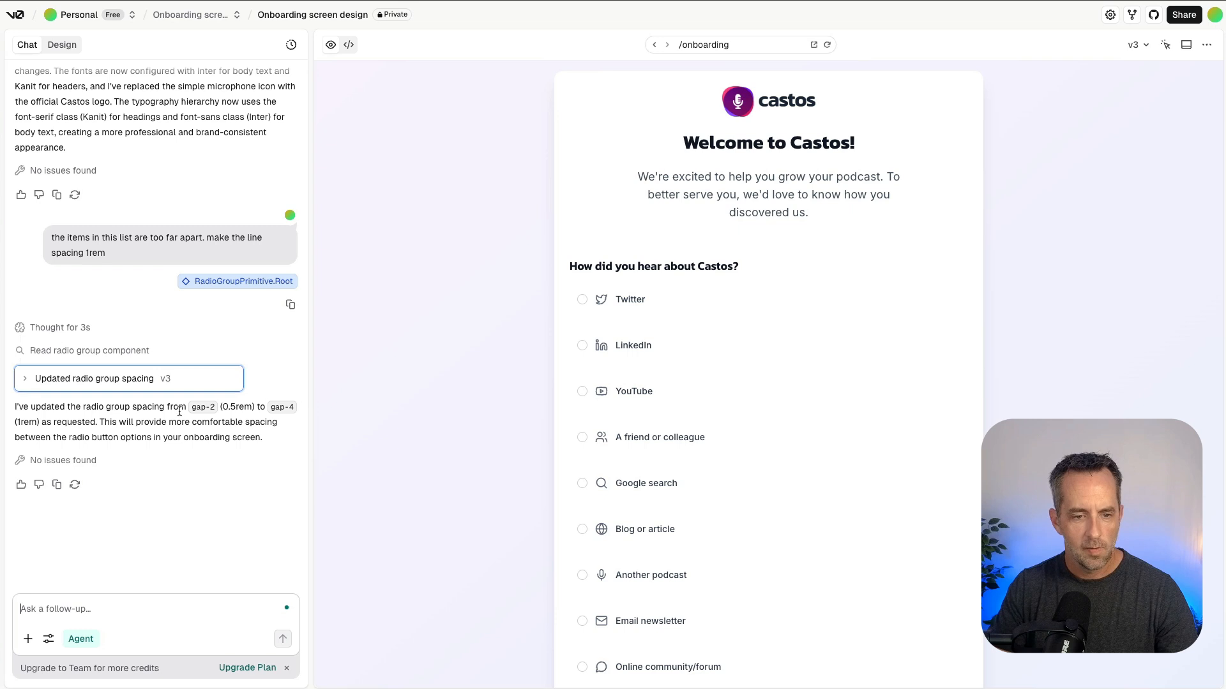
Check the revised list spacing, and set the vertical padding of the radio option rows to 1px.
scroll(651, 396, down, 3)
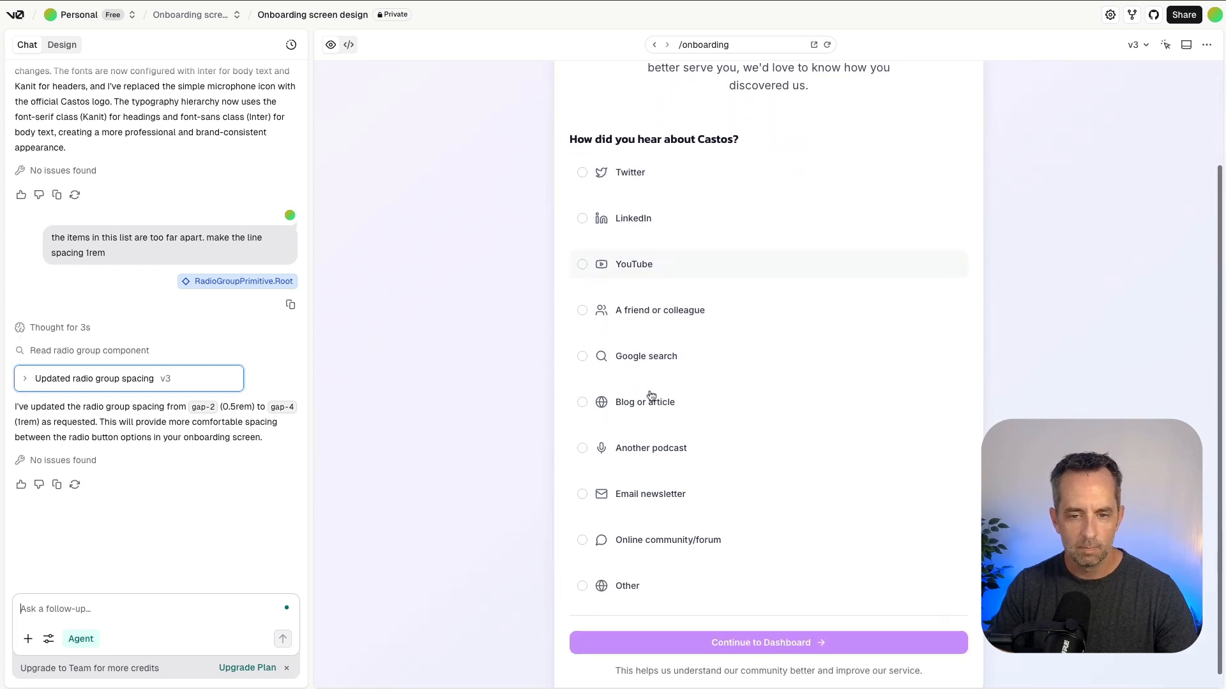
scroll(611, 257, down, 1)
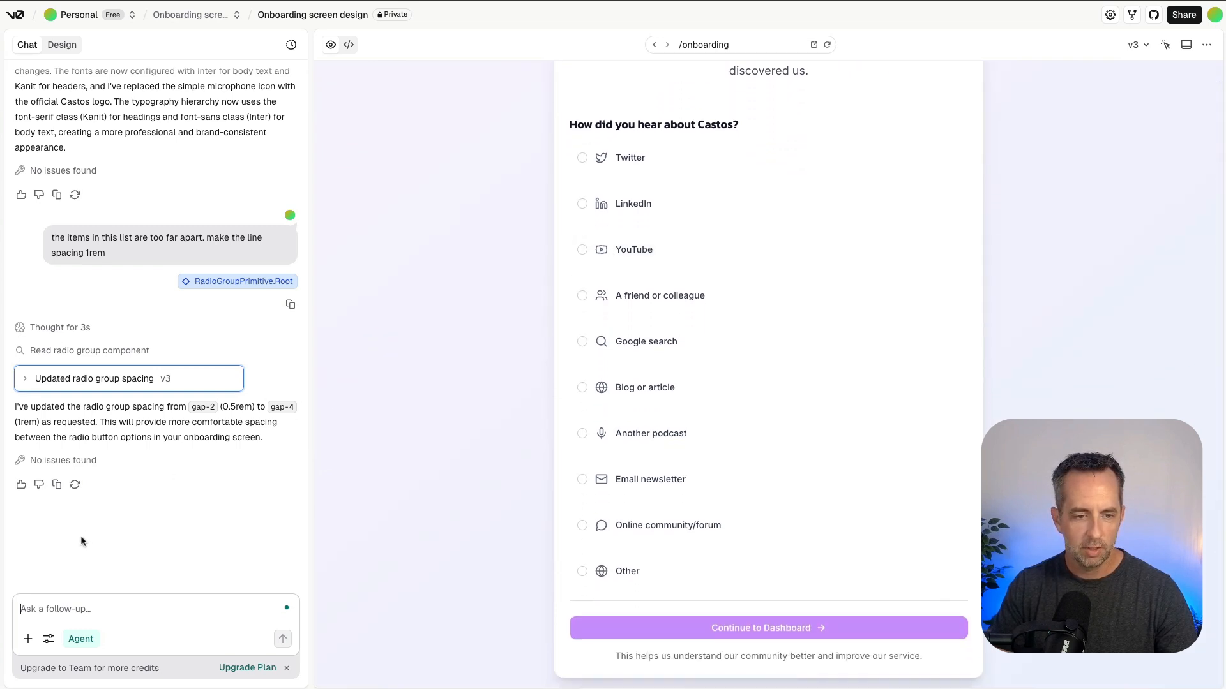
scroll(80, 536, up, 5)
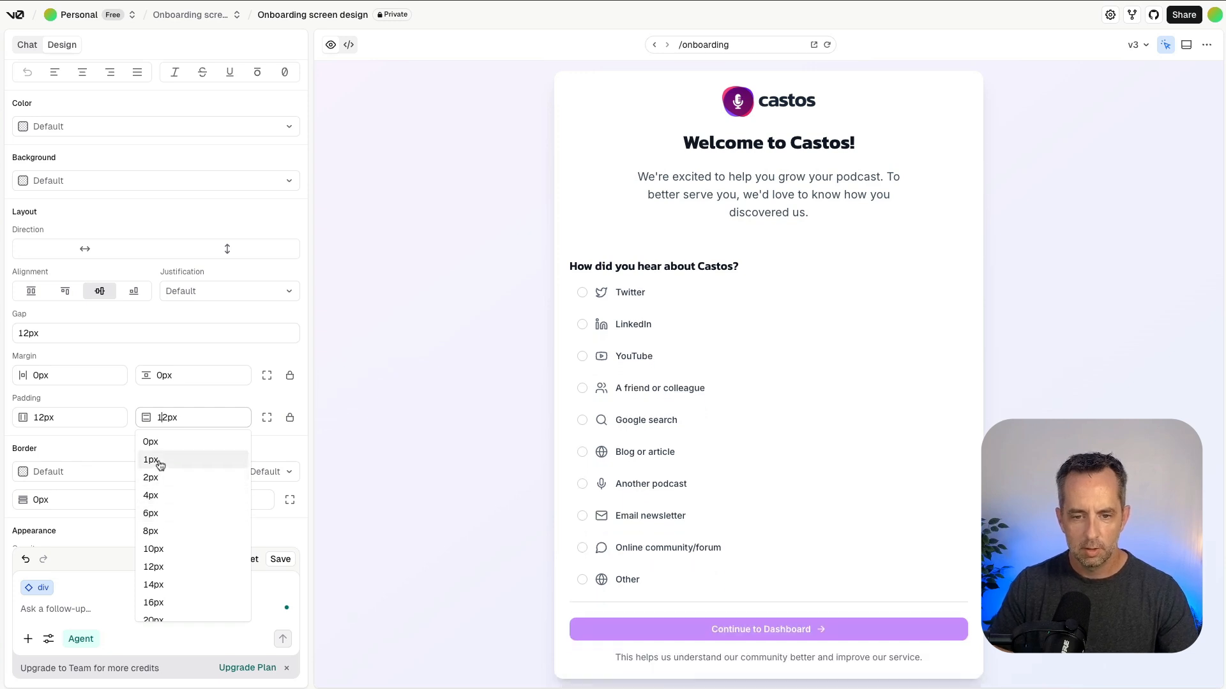
click(159, 462)
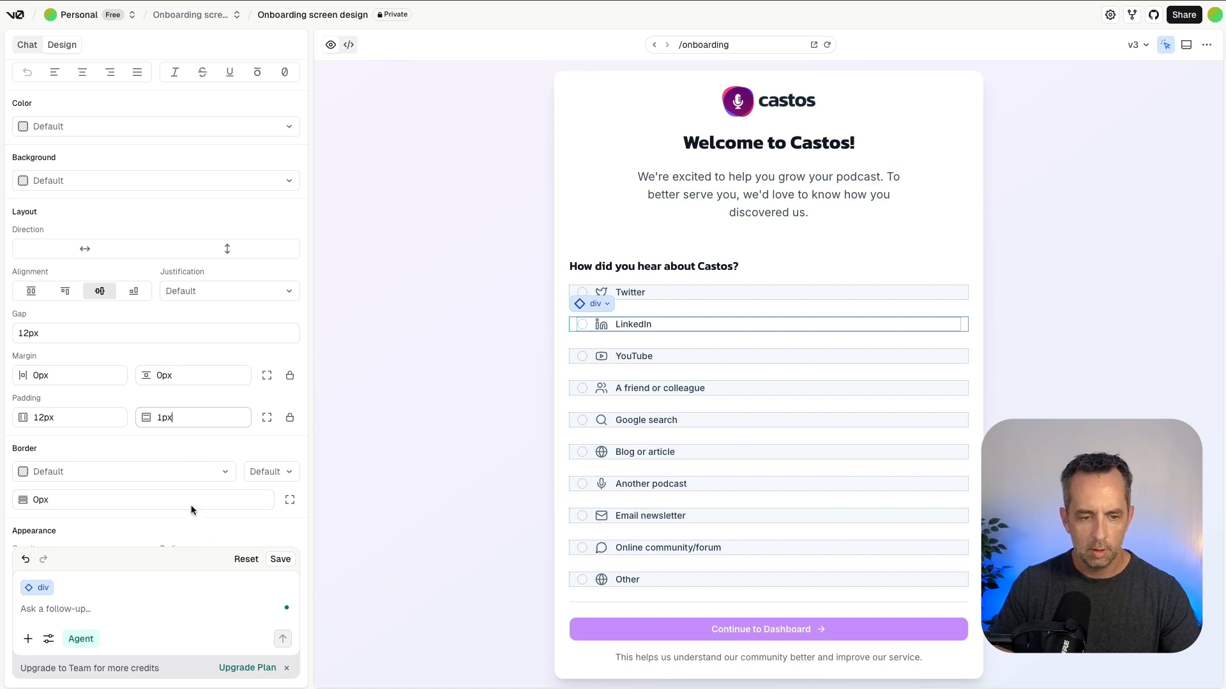
scroll(192, 509, down, 1)
scroll(172, 402, down, 3)
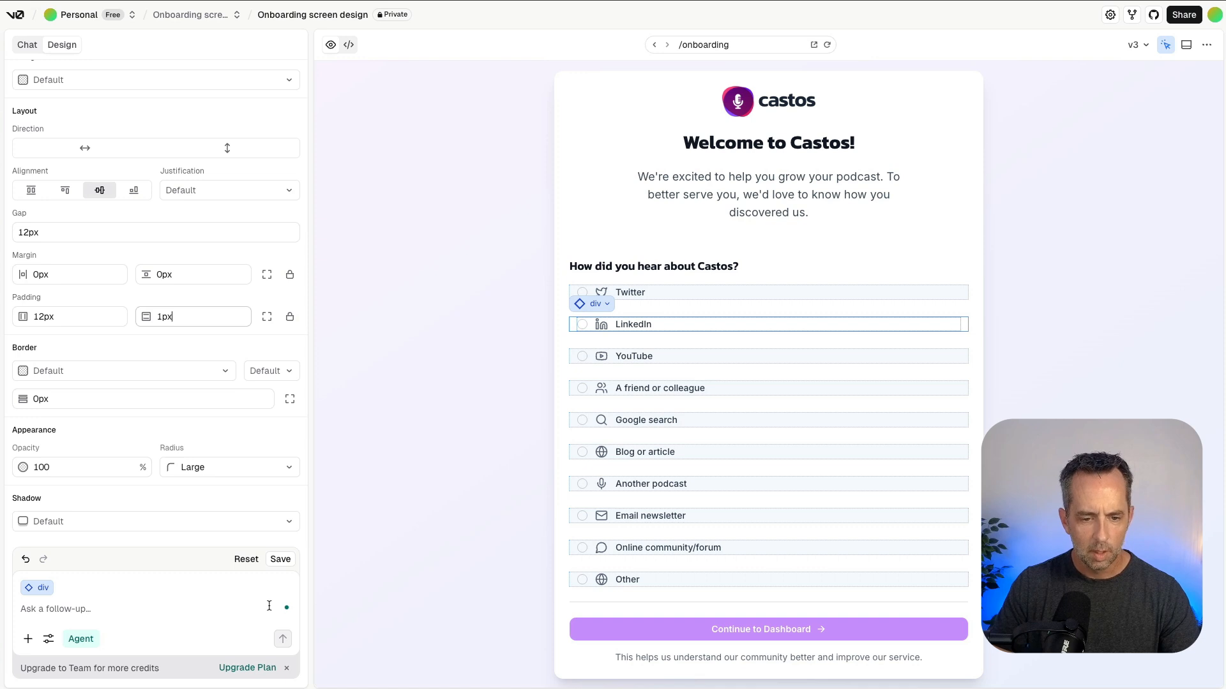
click(457, 289)
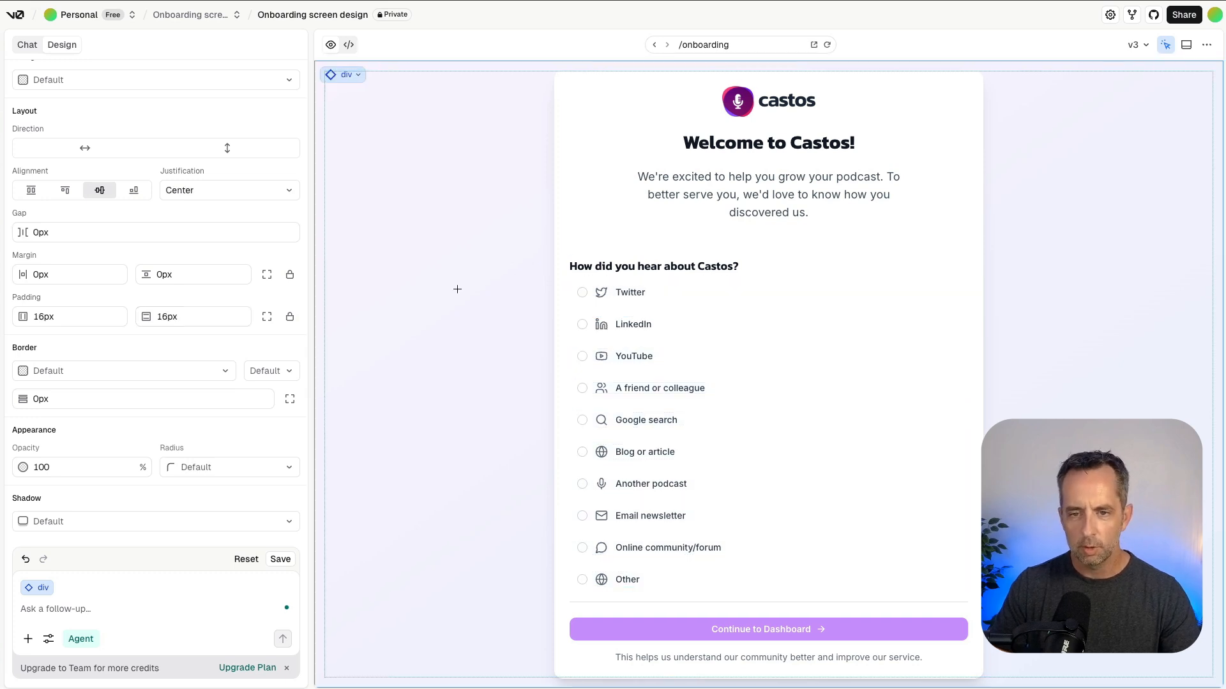
Select the welcome description paragraph and examine its available typeface options.
click(766, 179)
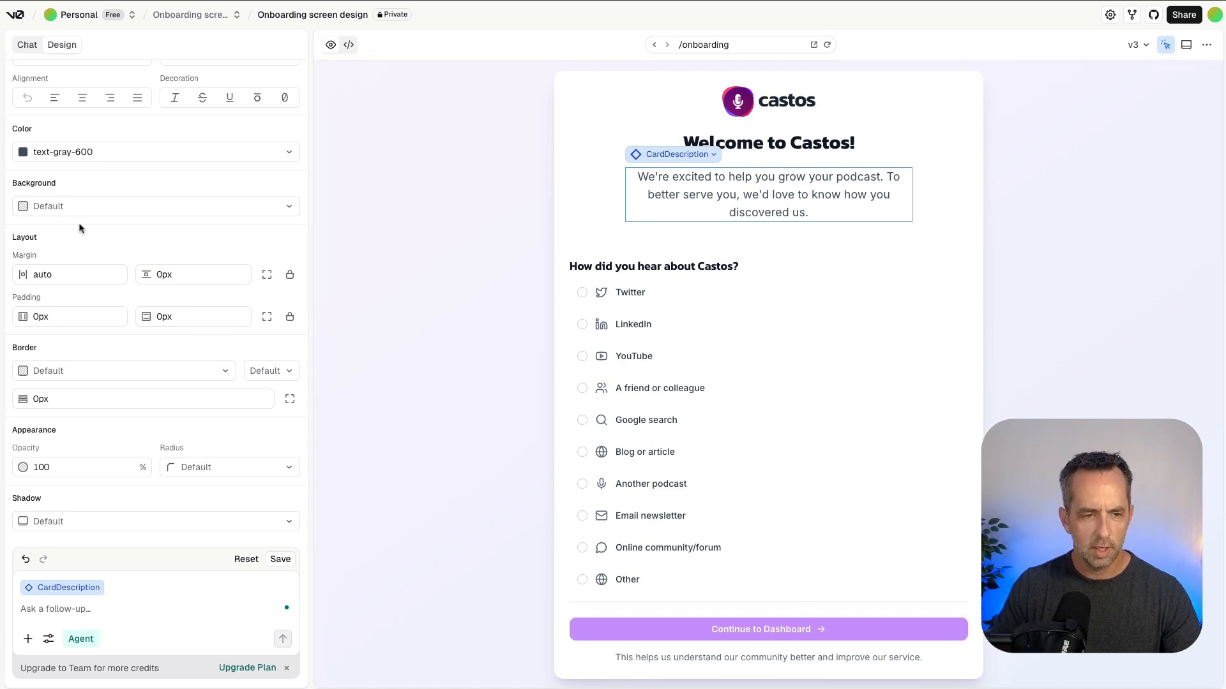
scroll(79, 236, up, 5)
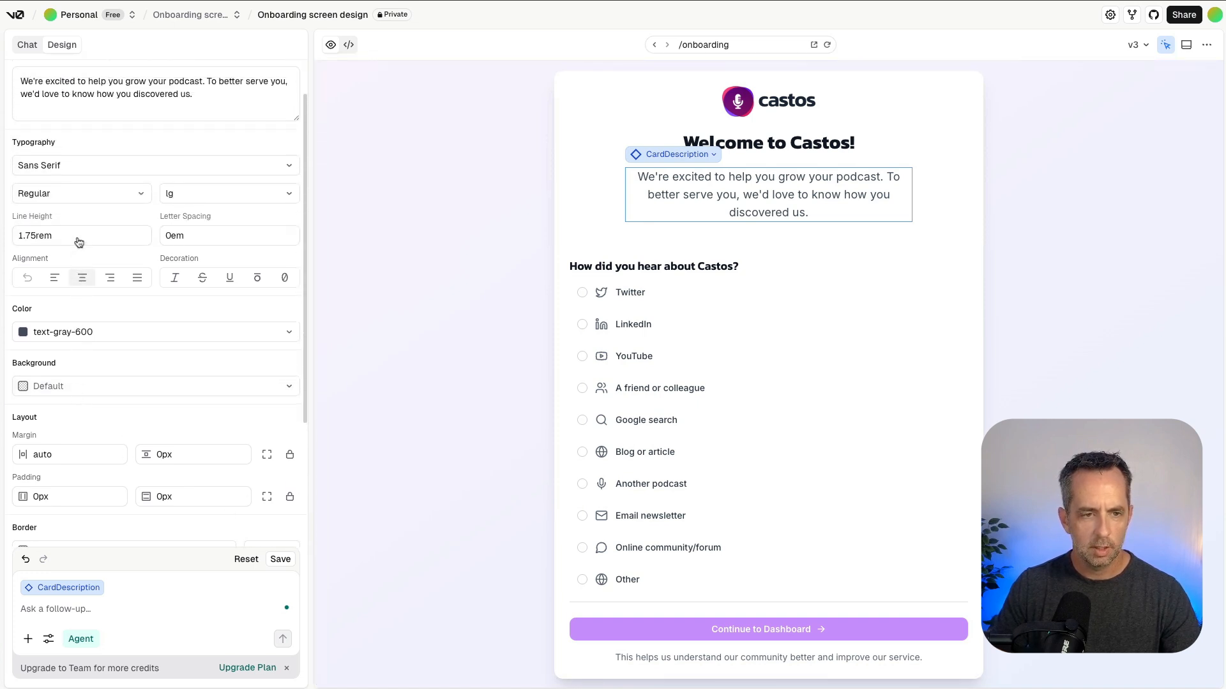
scroll(79, 241, up, 2)
click(111, 215)
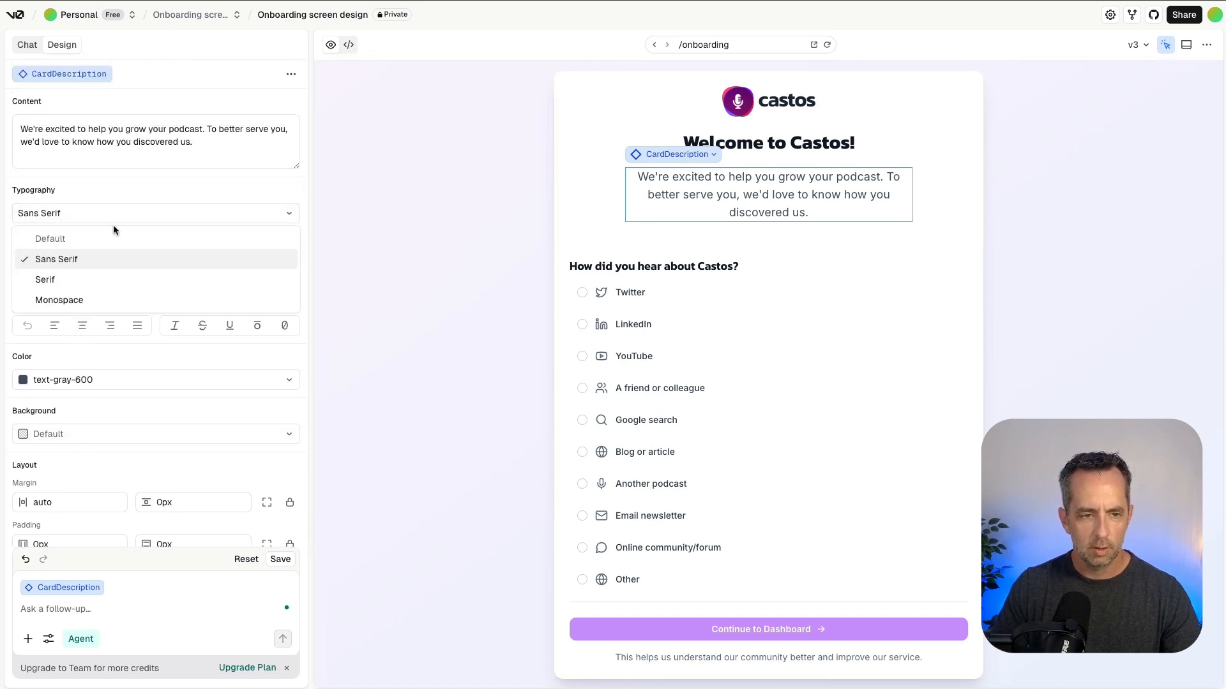
click(105, 258)
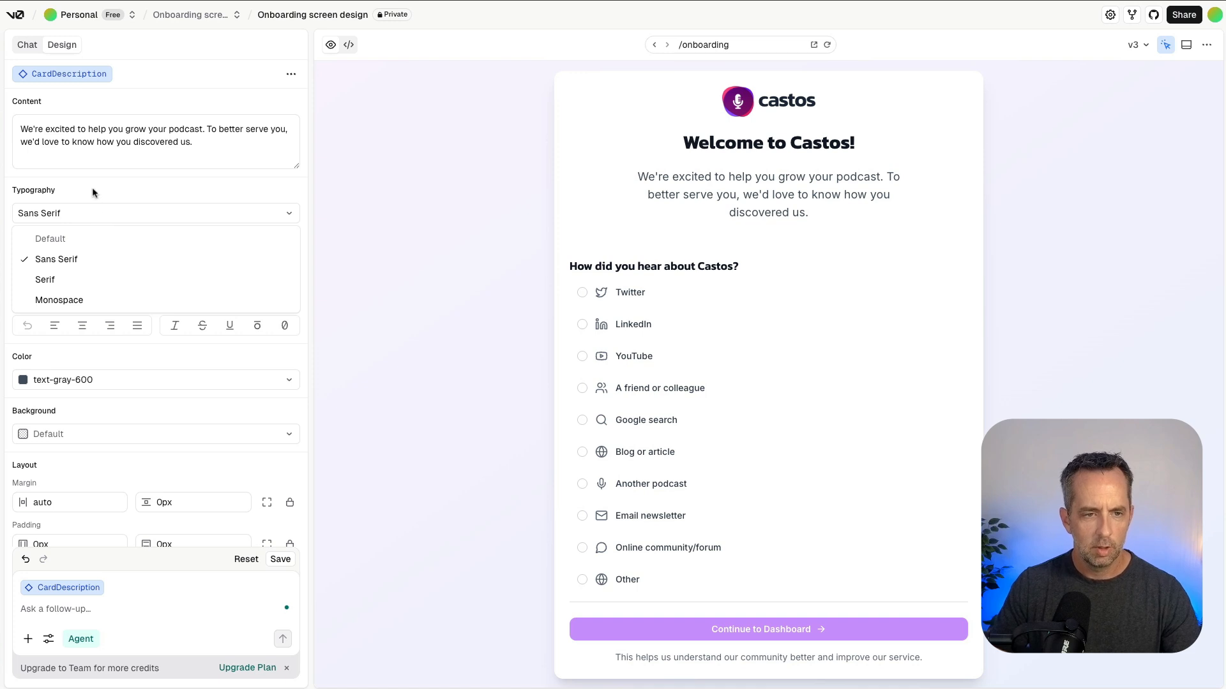
click(148, 238)
click(137, 257)
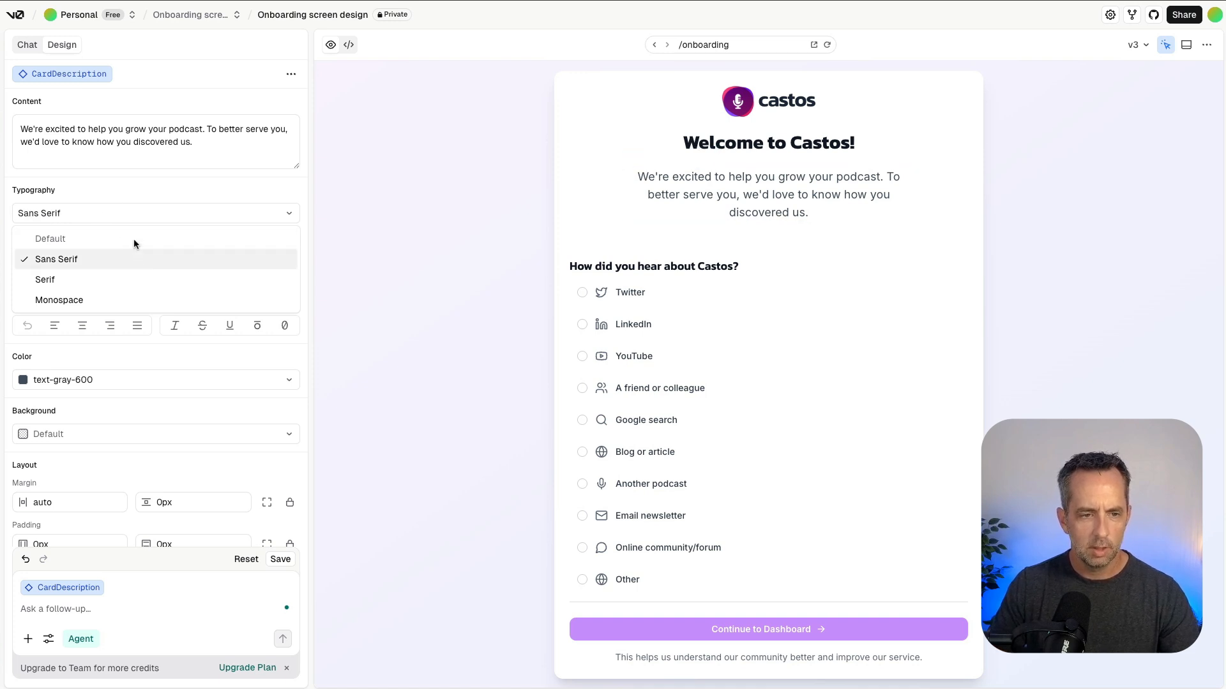
Select the "Welcome to Castos!" title and submit the request "make this font Kanit".
click(781, 147)
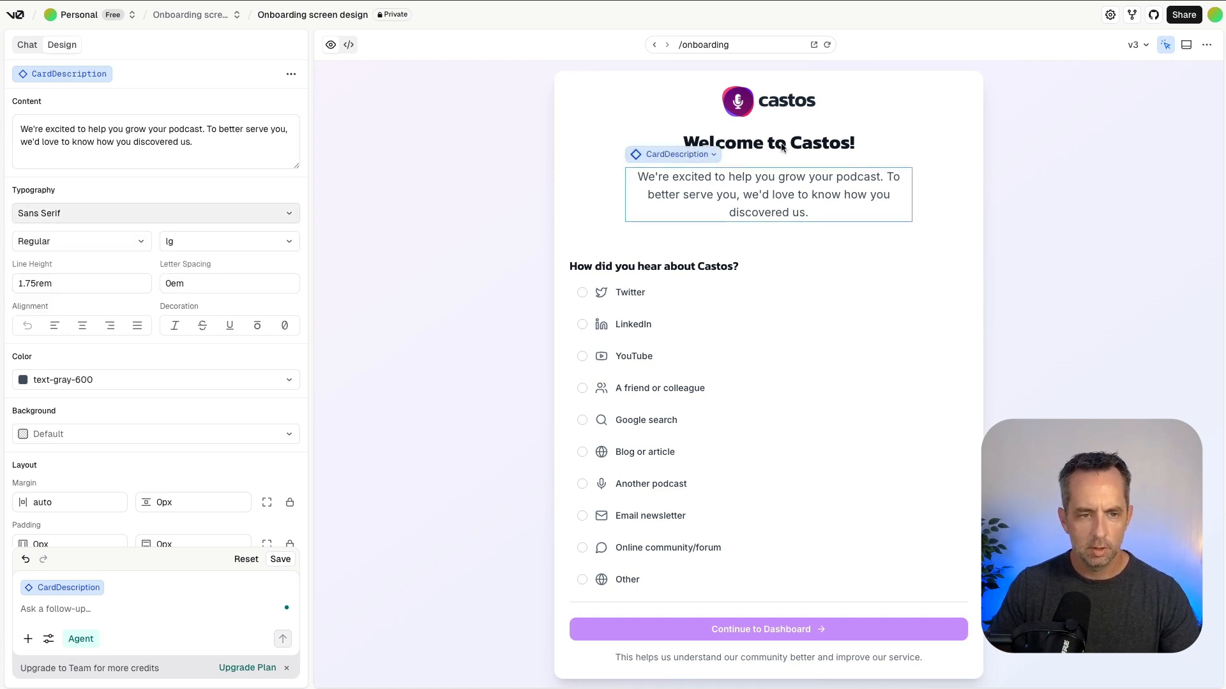
click(825, 134)
click(817, 141)
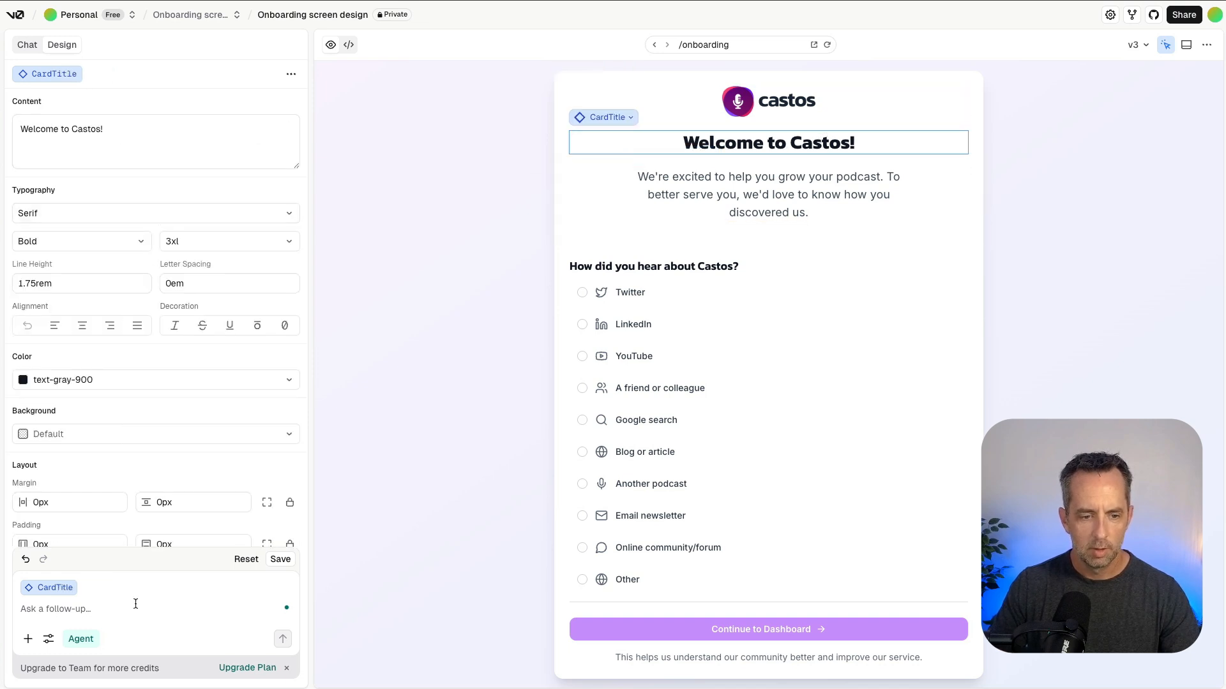
click(101, 609)
text(make this fon)
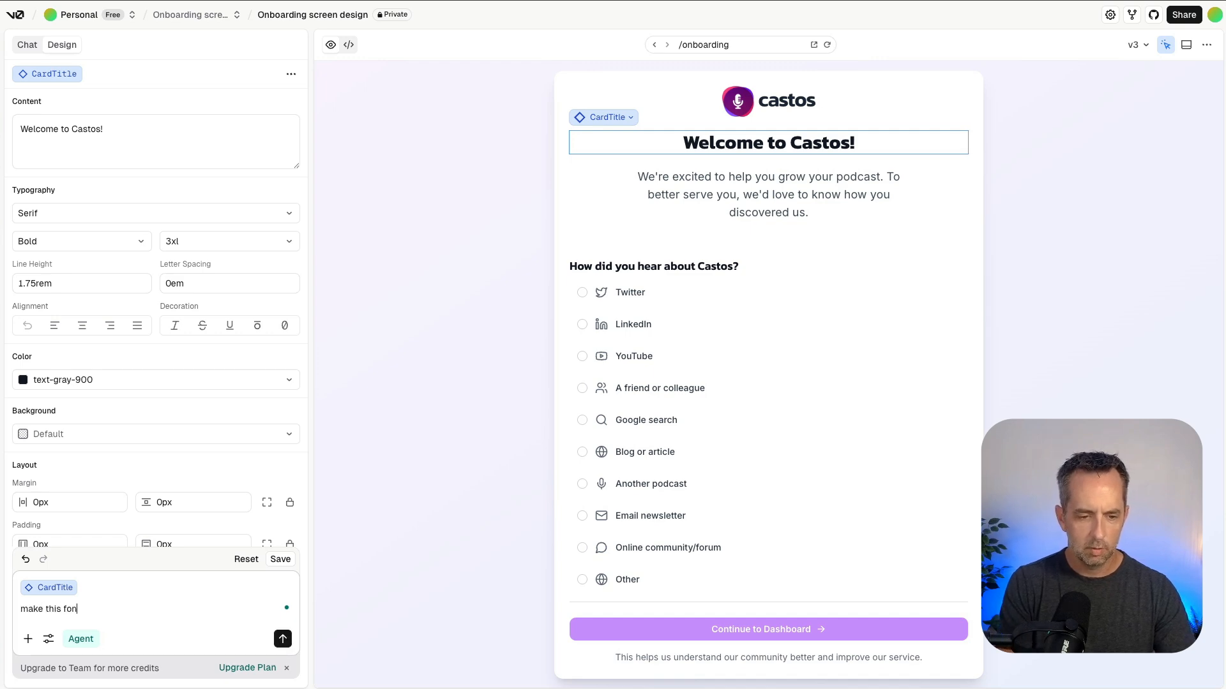
text(t Kan)
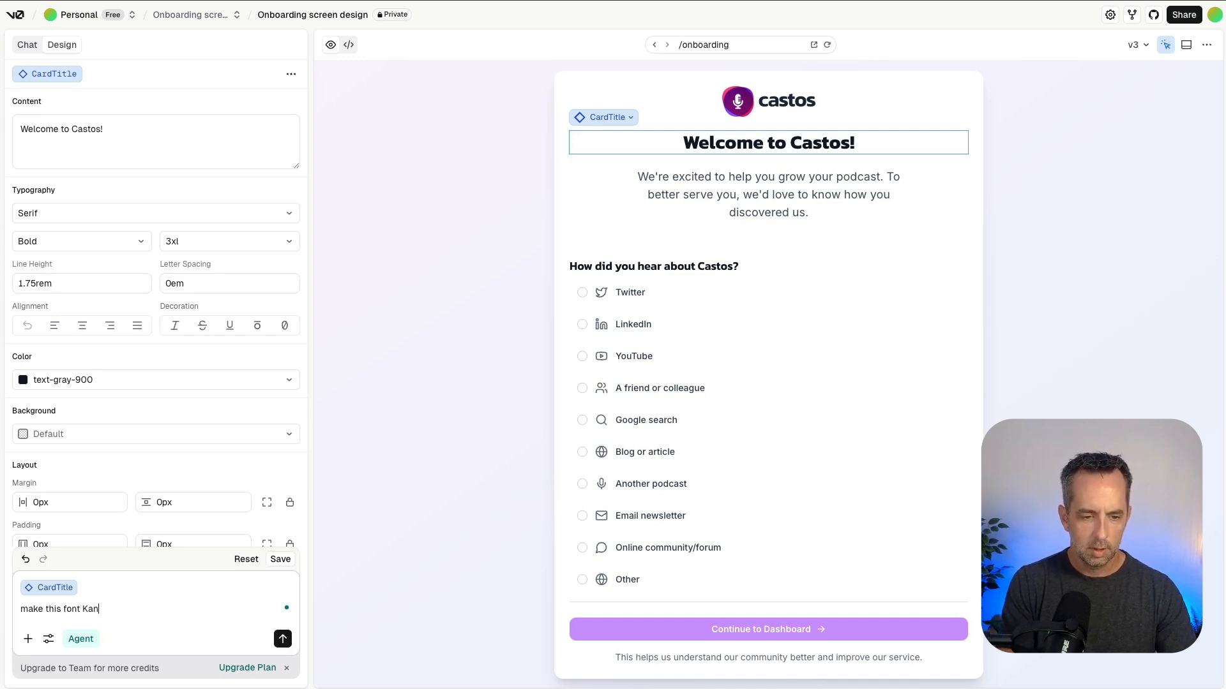
text(it)
key(Return)
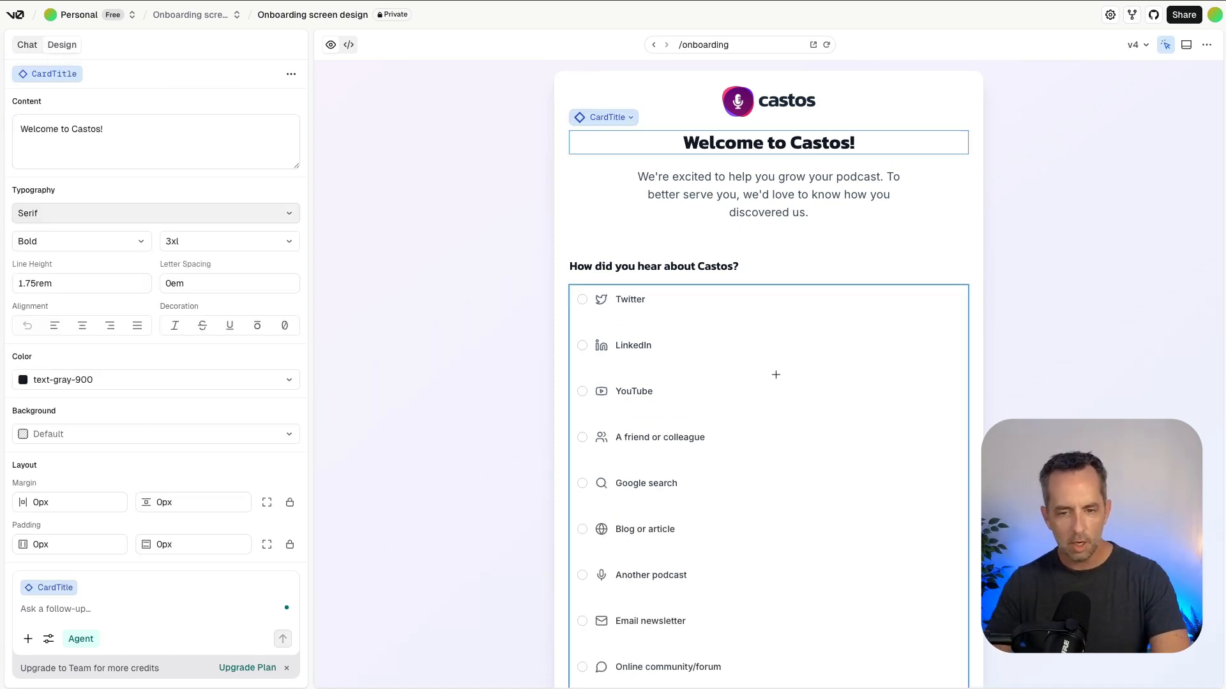
Set the vertical padding of the radio option rows to 2px and save the design change.
click(663, 319)
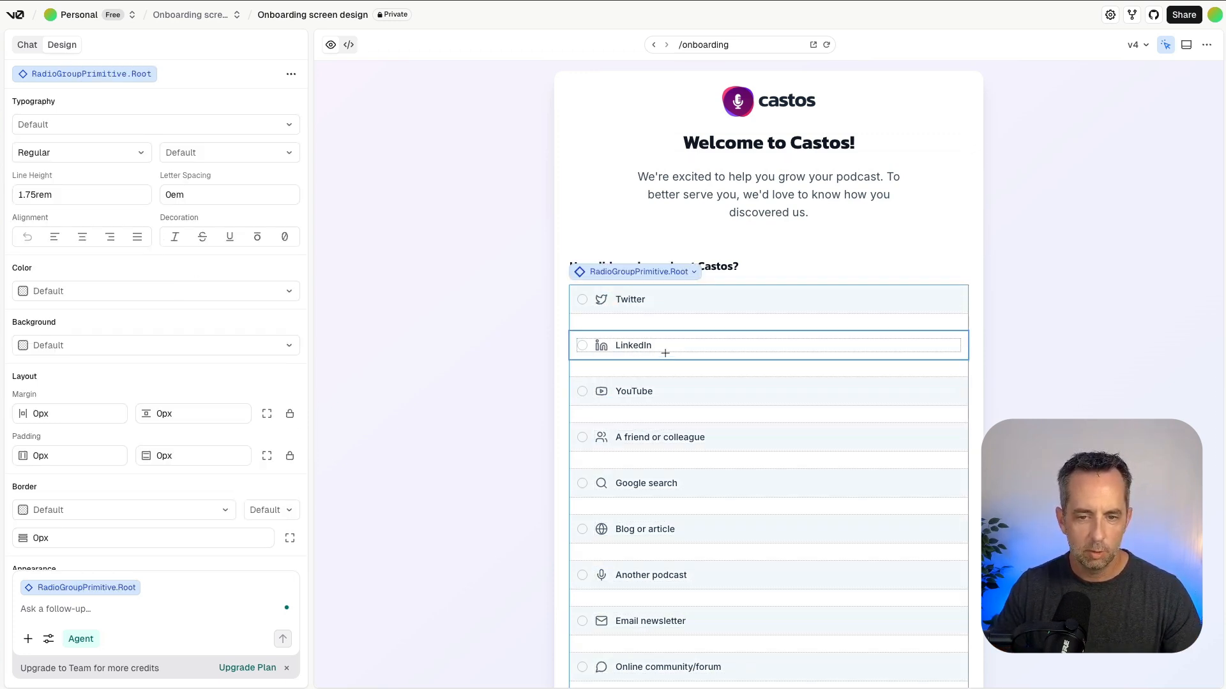
click(660, 313)
scroll(167, 452, down, 2)
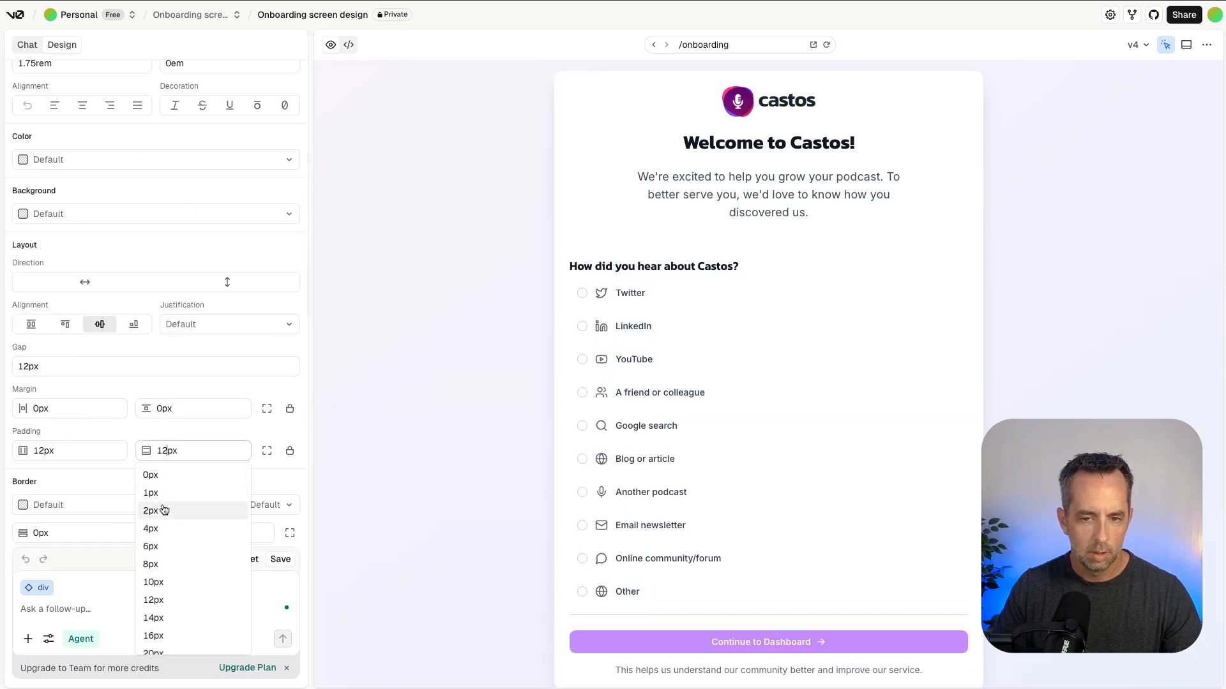
click(163, 510)
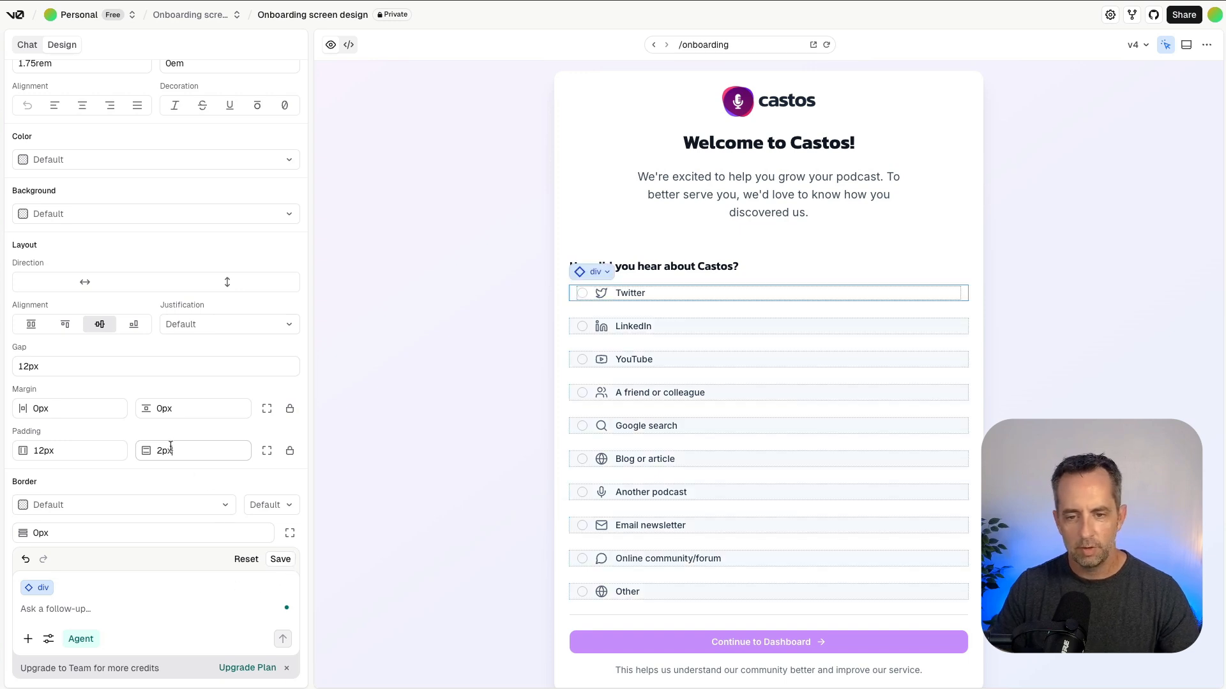
click(287, 560)
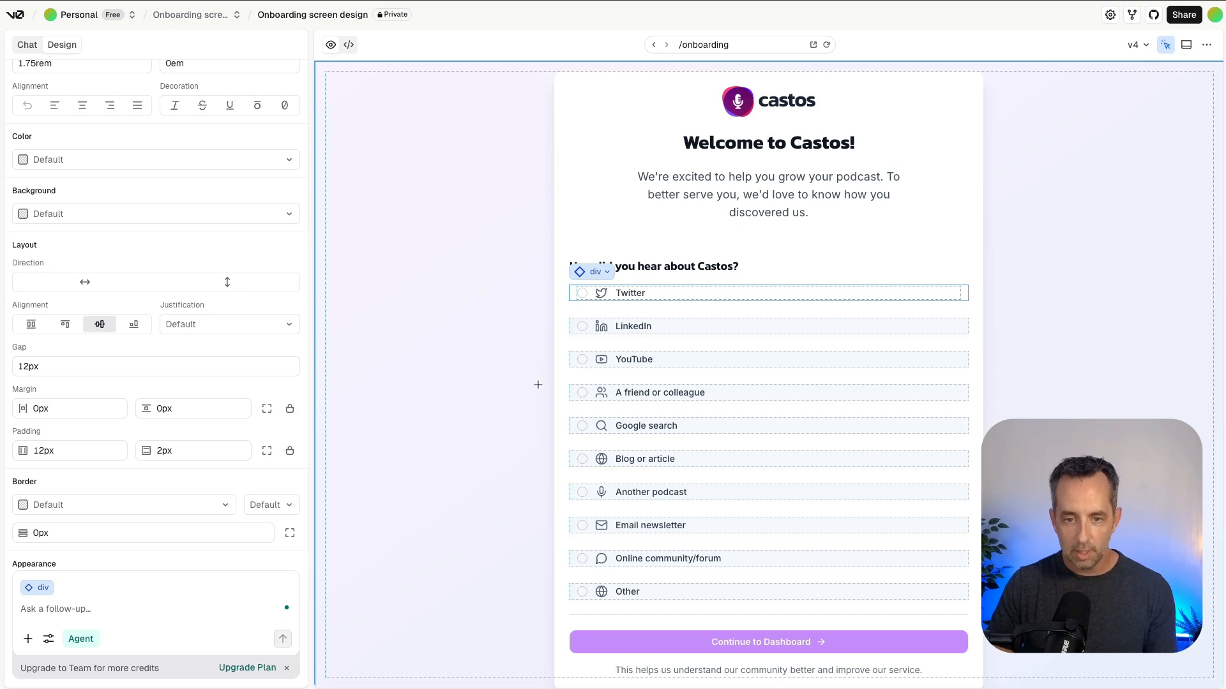
click(348, 103)
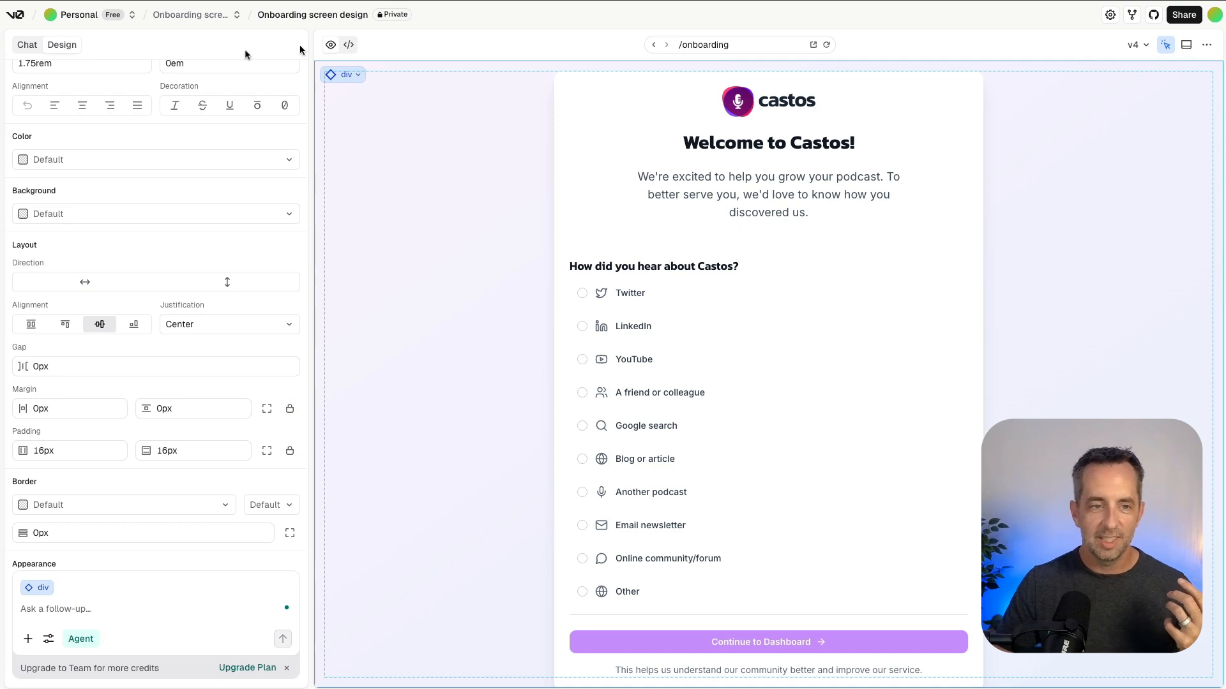
Return to the chat, view Version 1 of the onboarding screen, and switch back to Version 4.
click(25, 48)
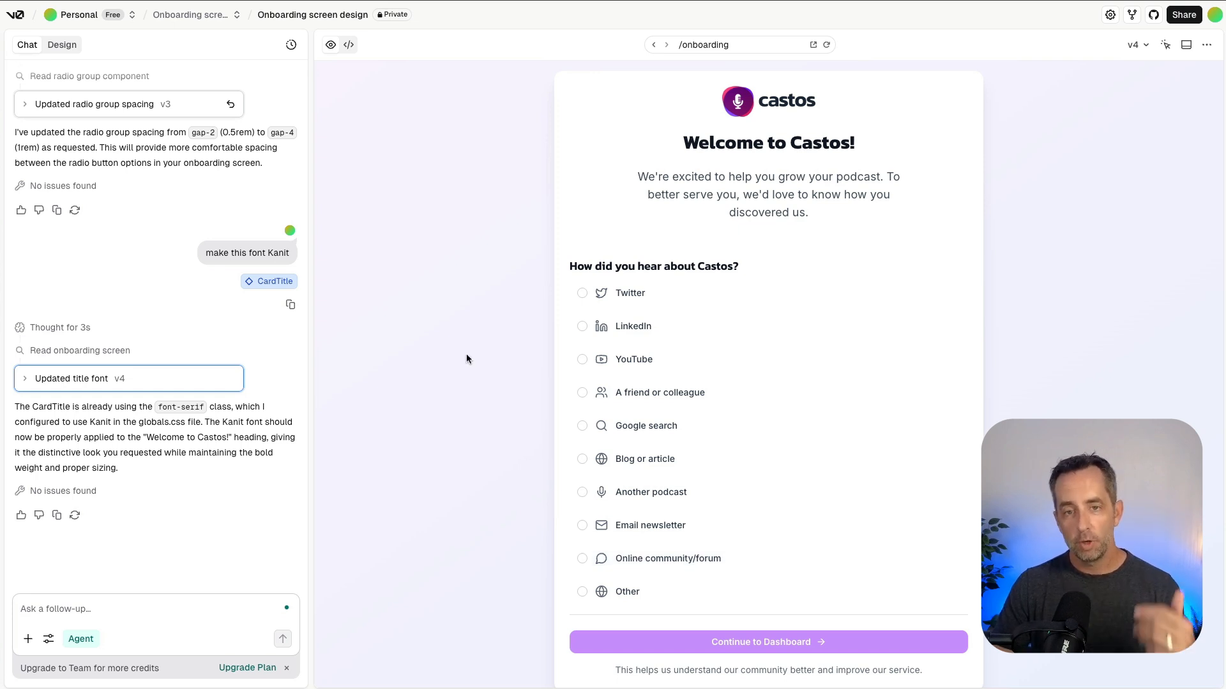
click(1138, 45)
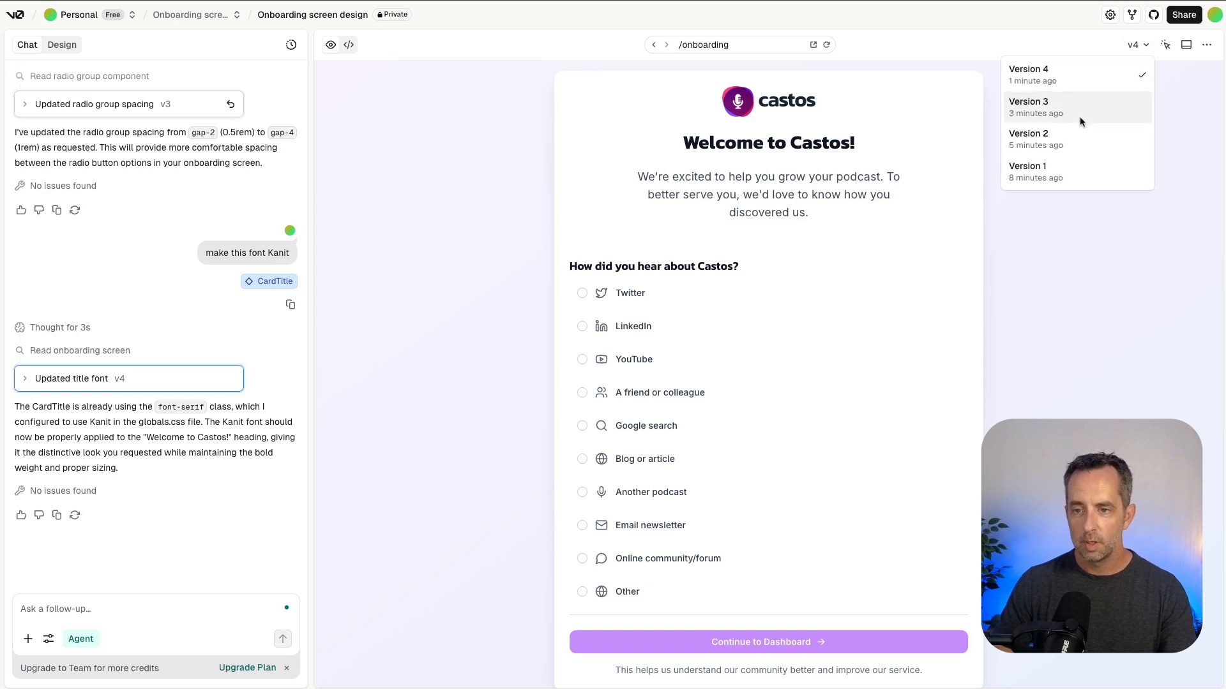
click(1062, 170)
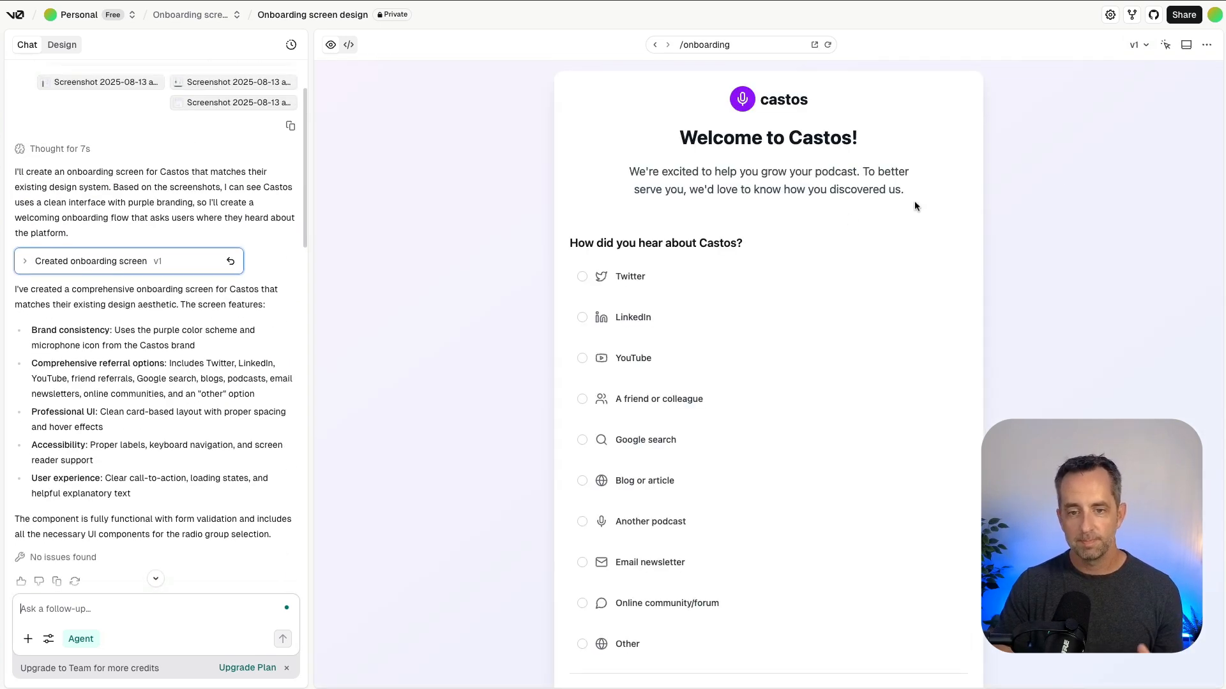
click(1138, 44)
click(1122, 83)
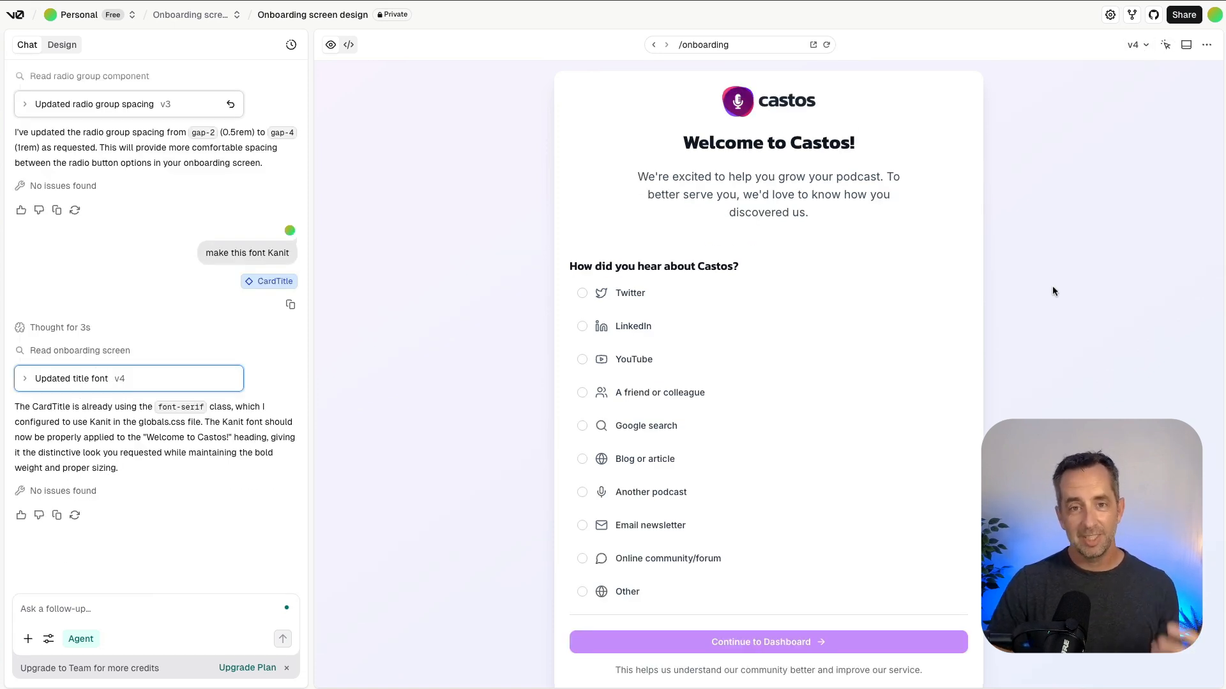
Open the options for adding the onboarding screen to a codebase or downloading it as a ZIP.
click(1207, 45)
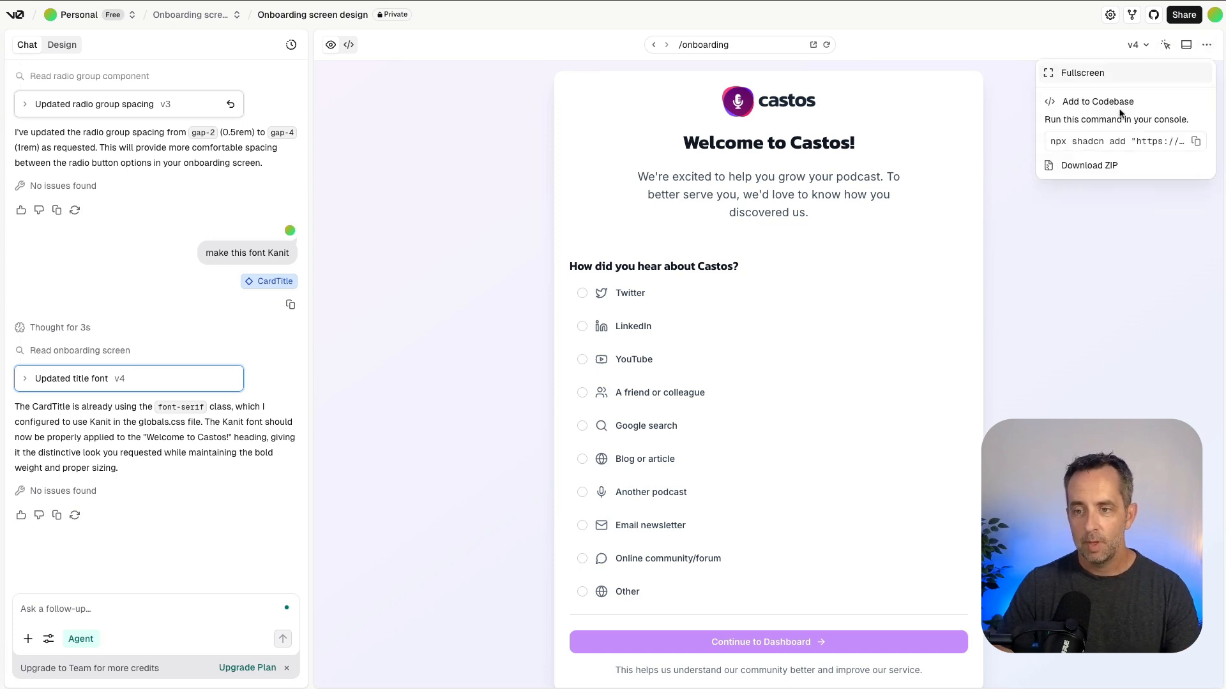